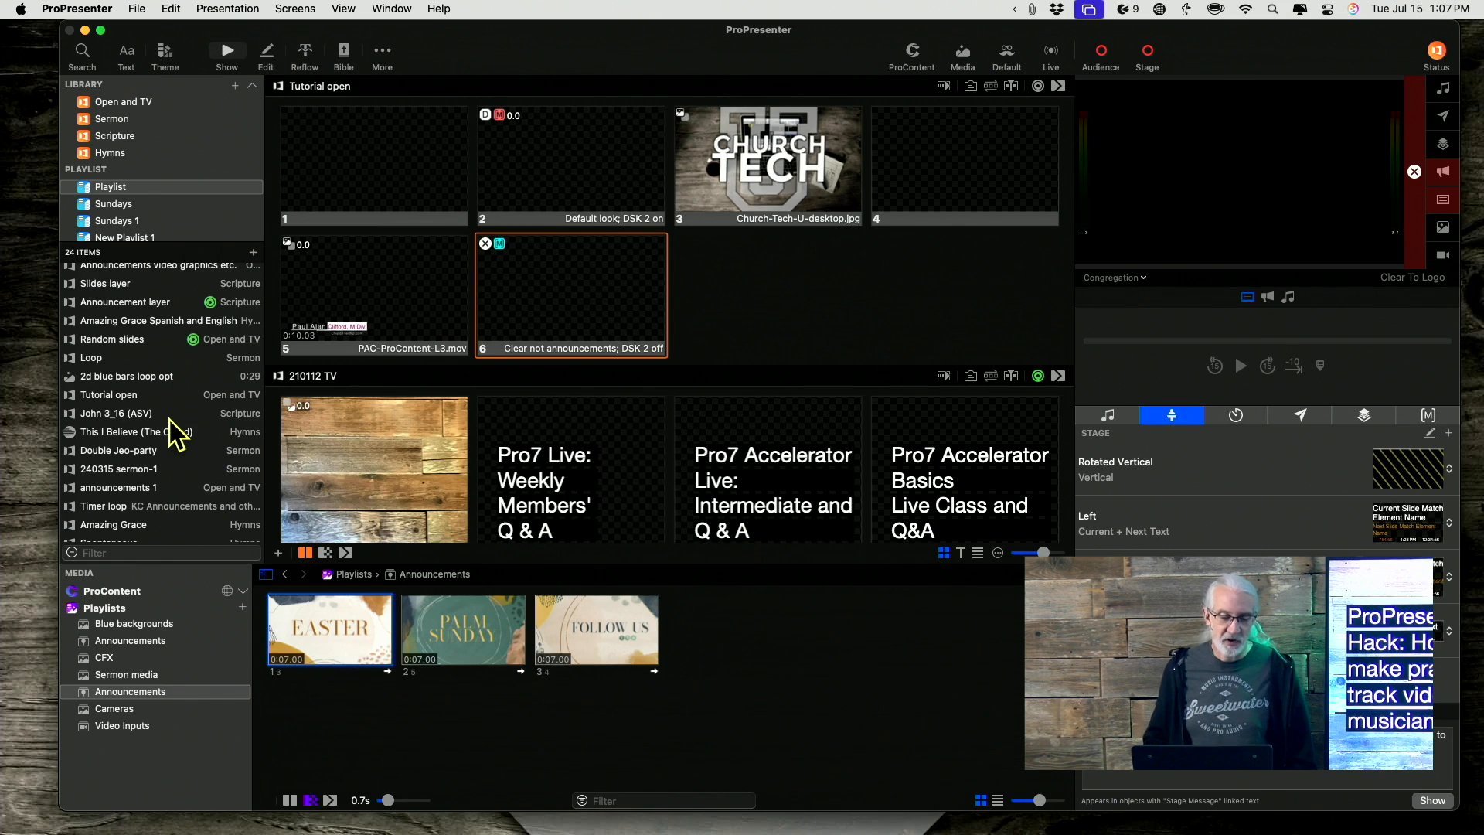
# Open the Patience presentation from the library item list.
pyautogui.scroll(-4, 162, 433)
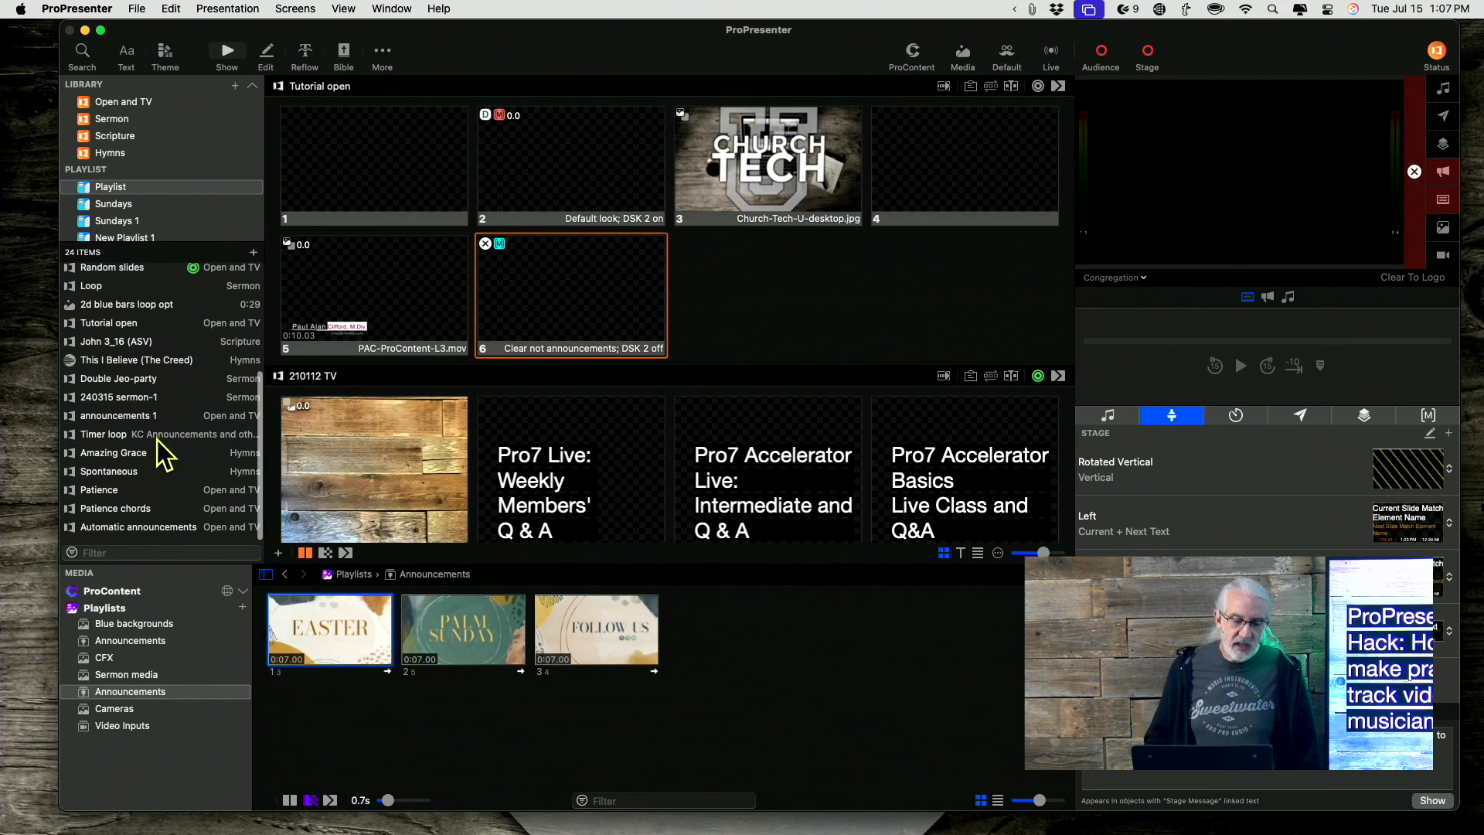
pyautogui.click(115, 493)
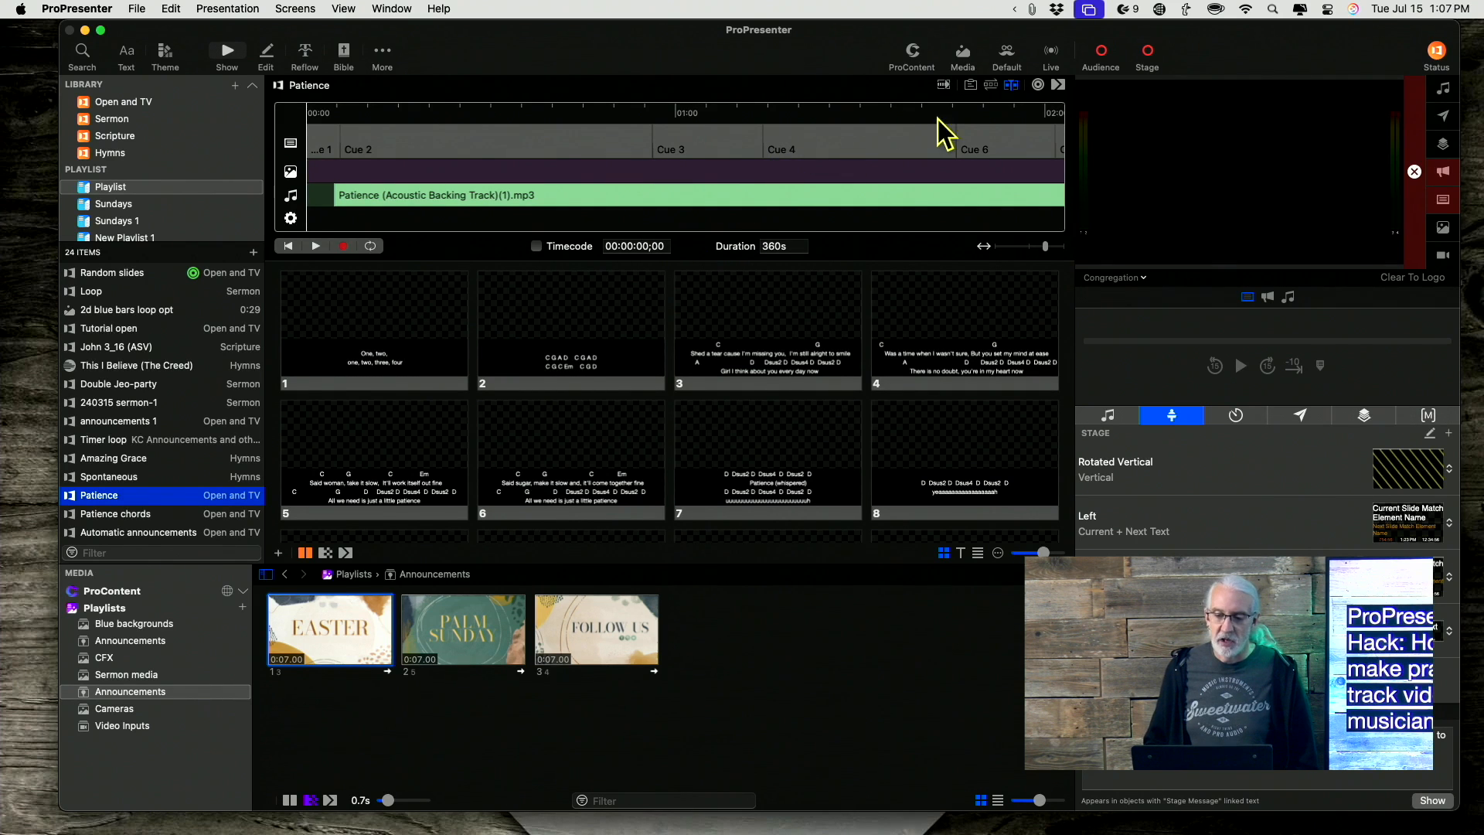
# Hide the presentation's timeline and show it again.
pyautogui.click(1012, 85)
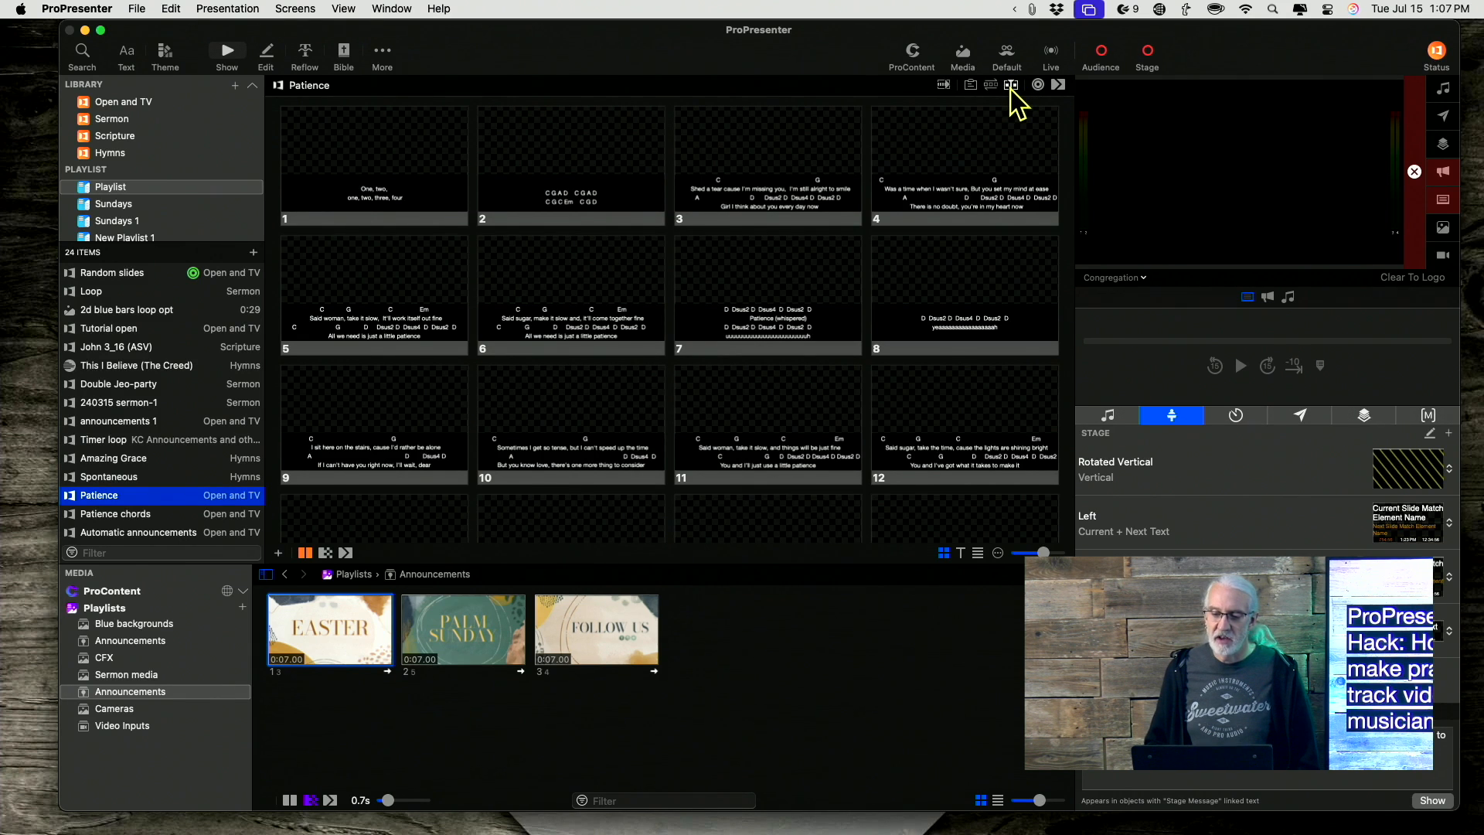
pyautogui.click(1011, 85)
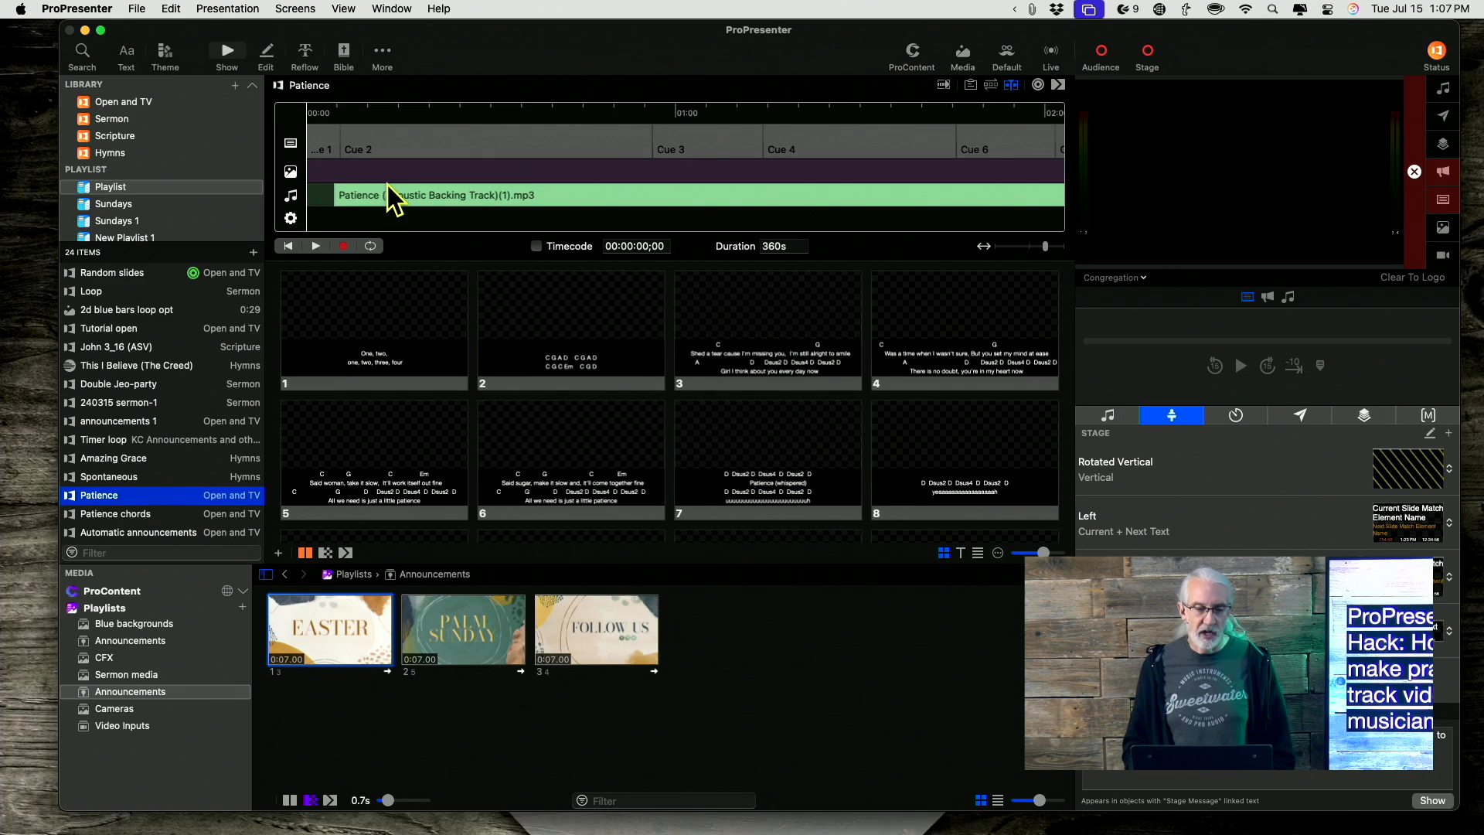
# Trigger slides 1, 2 and 3 of the Patience presentation in turn.
pyautogui.click(350, 303)
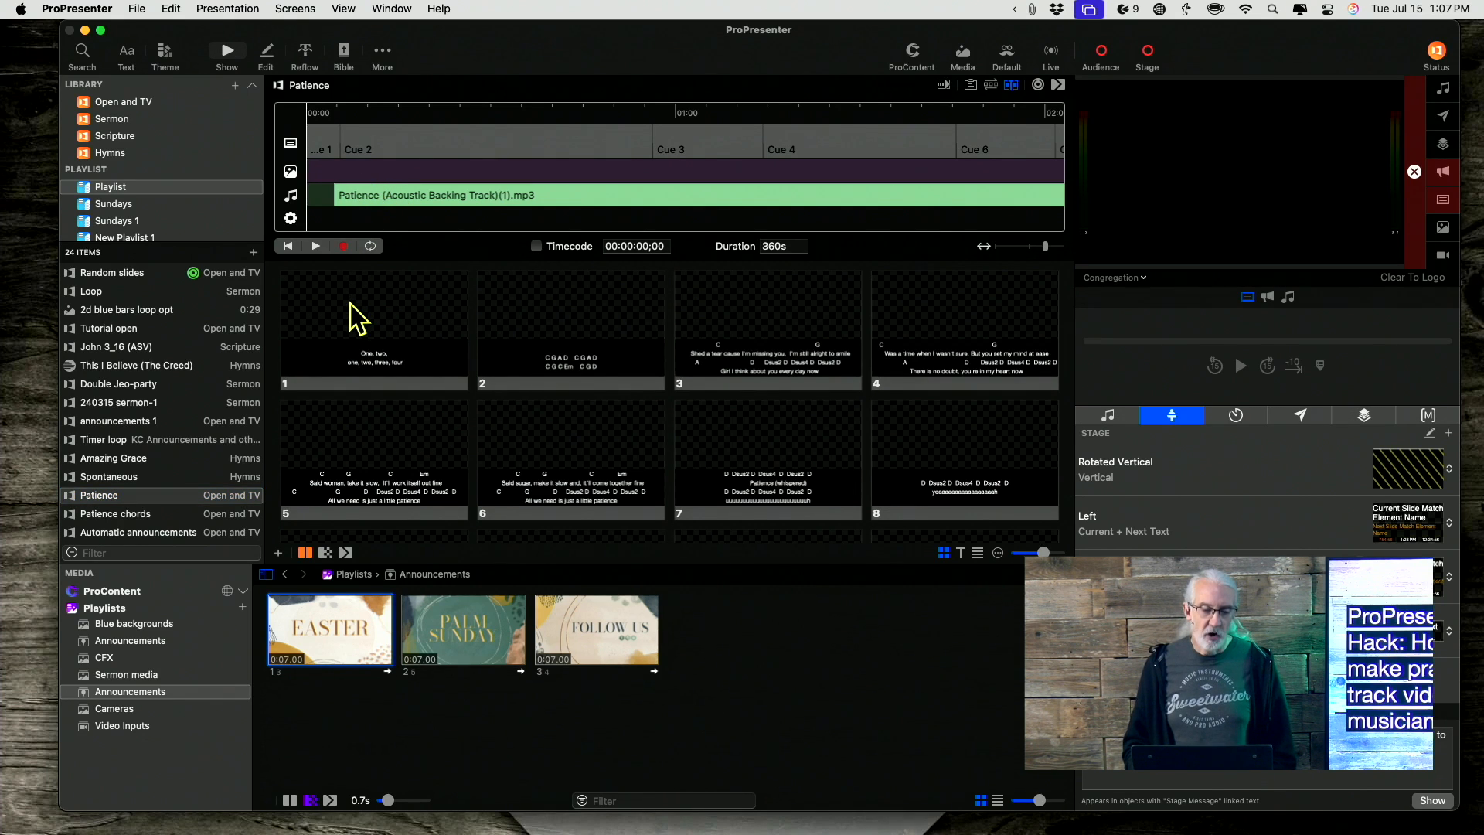
pyautogui.click(562, 331)
pyautogui.click(784, 325)
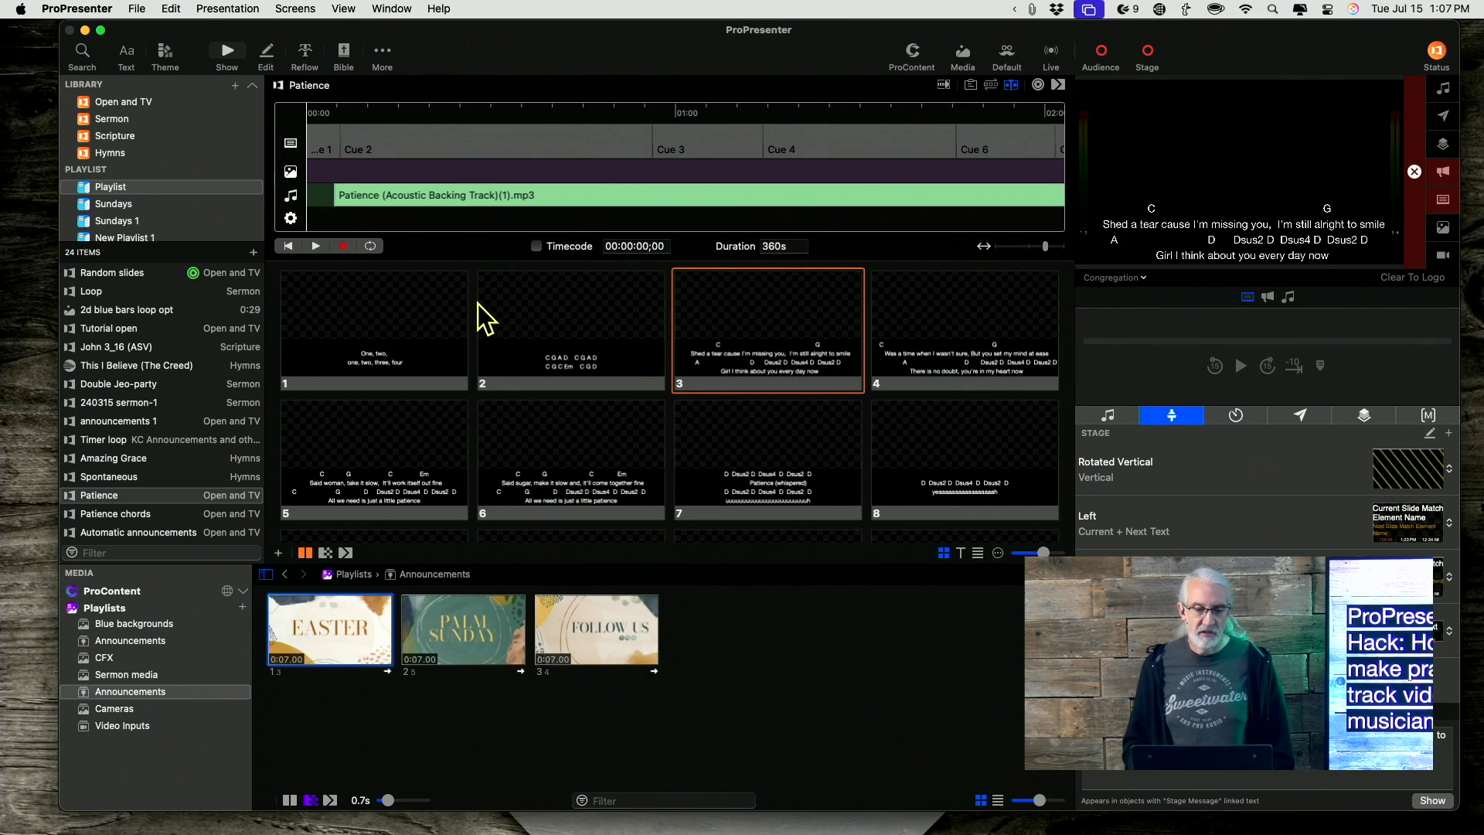
# Start timeline playback and select the Cue 2 trigger on the timeline.
pyautogui.click(315, 245)
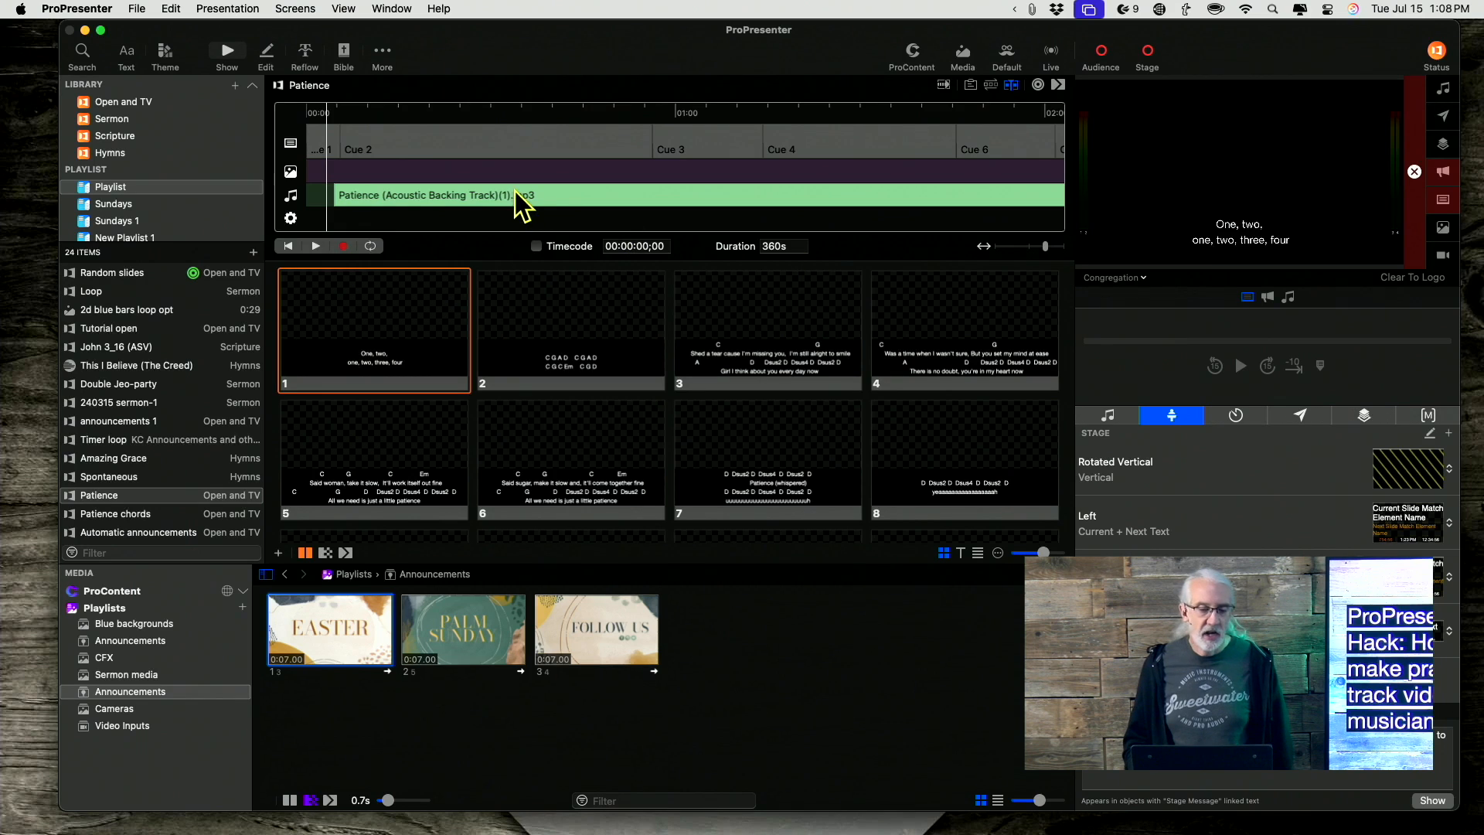
pyautogui.click(349, 142)
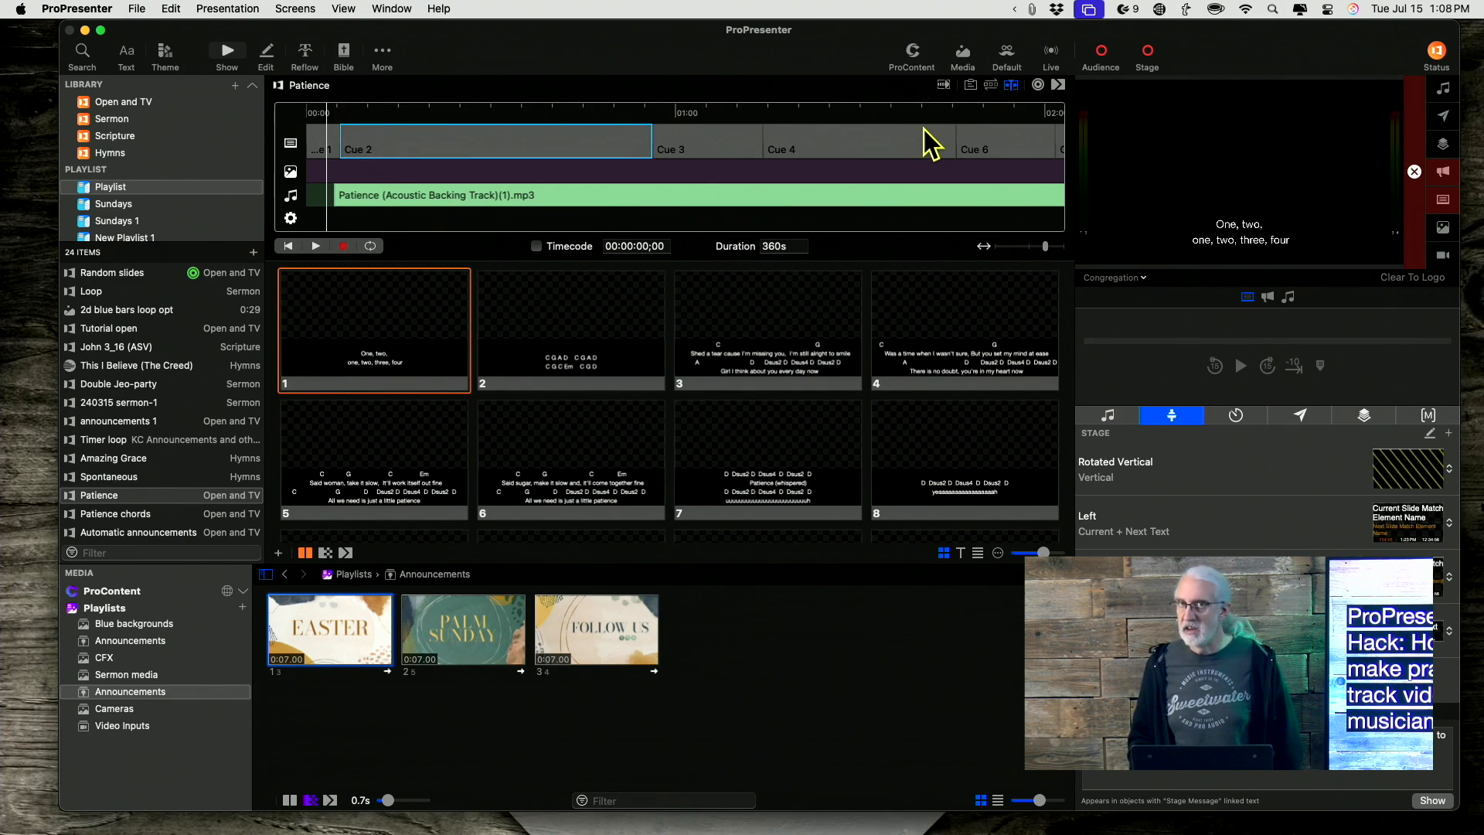
# Scroll along the timeline to its end to review the cues, and back to the start.
pyautogui.hscroll(5, 796, 137)
pyautogui.hscroll(10, 796, 138)
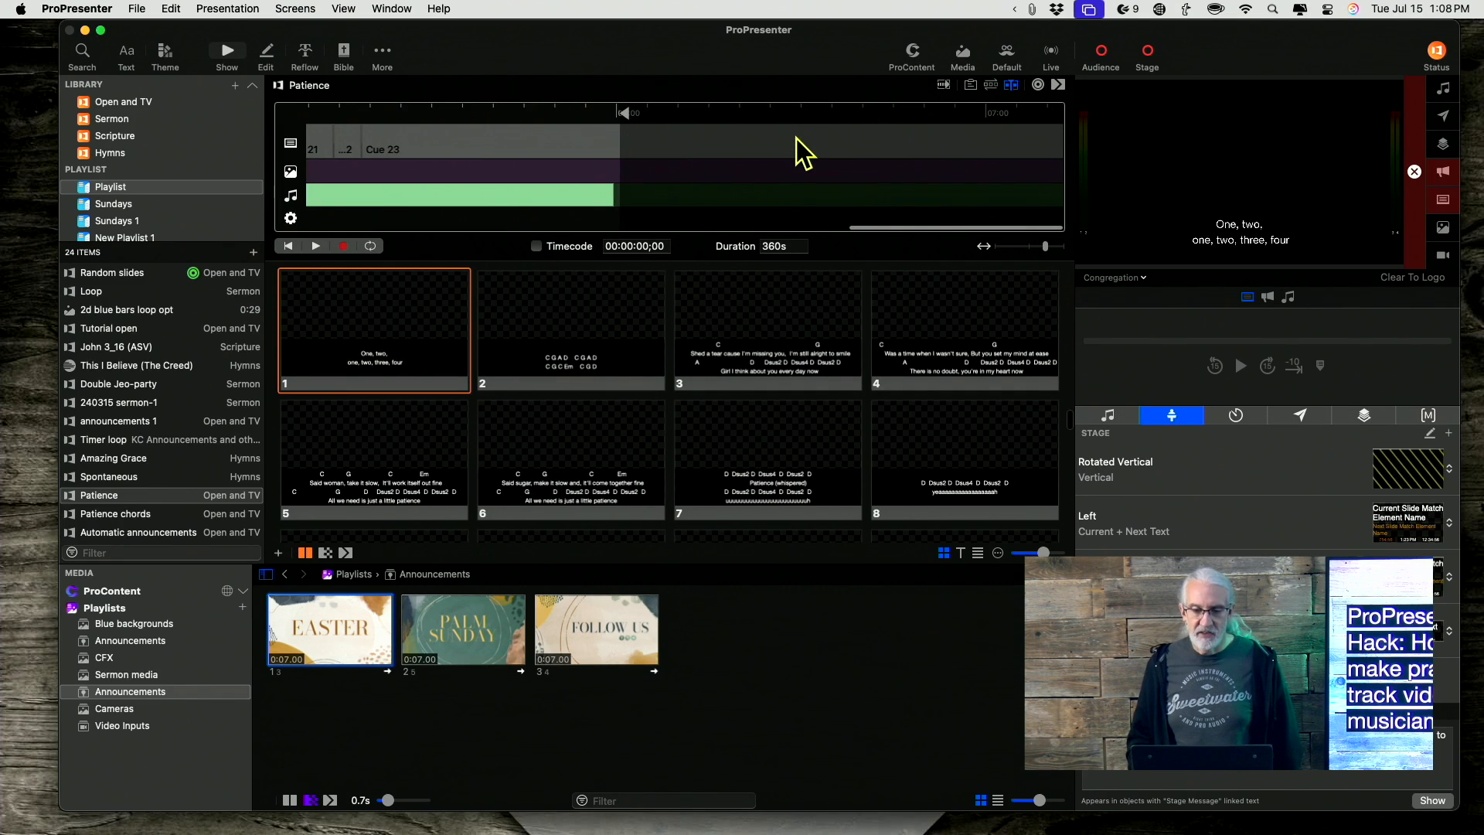
pyautogui.hscroll(-15, 796, 138)
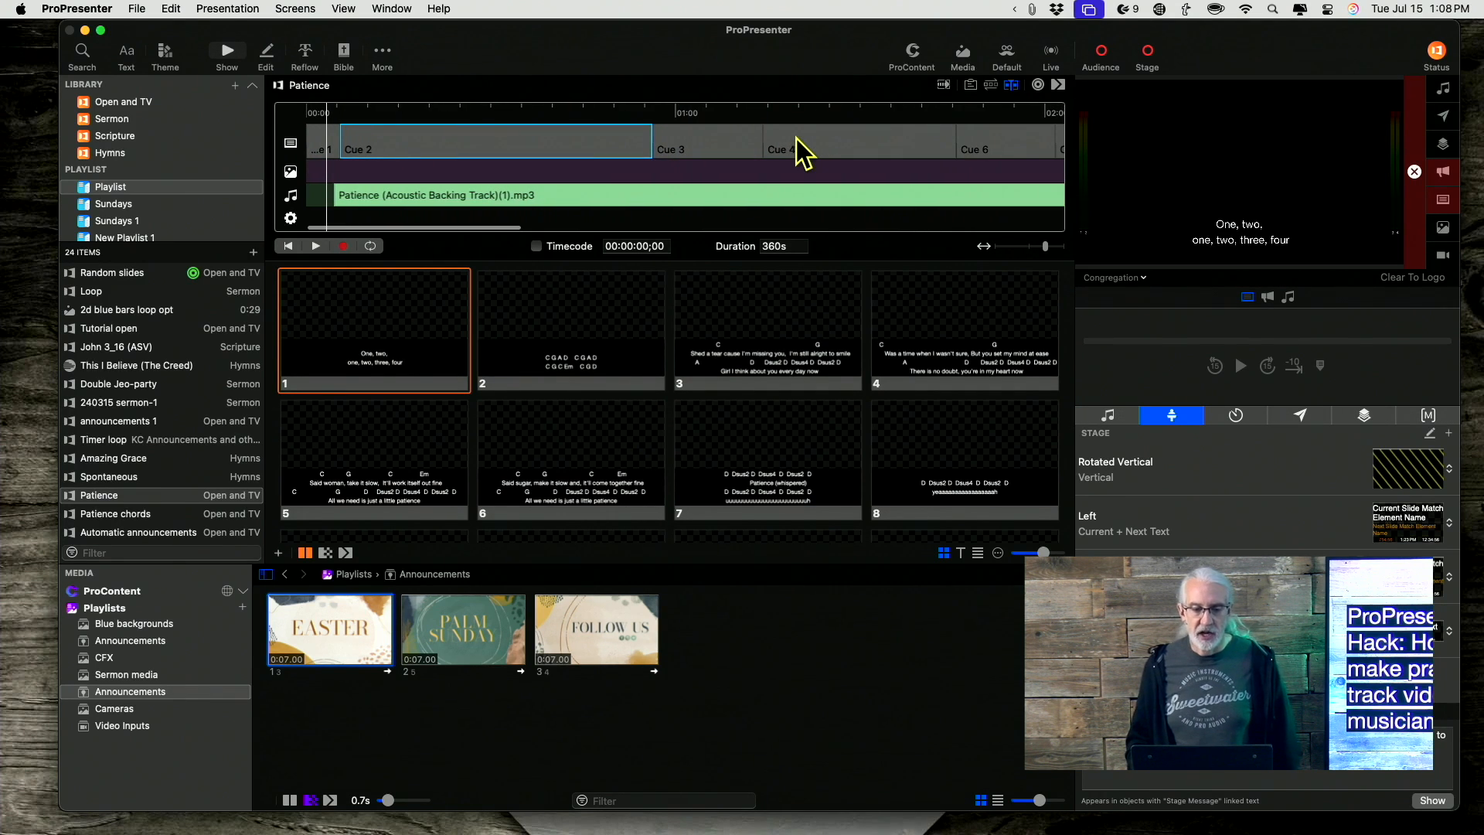
# Rewind the timeline to its start and select the Patience (Acoustic Backing Track) audio clip.
pyautogui.click(286, 245)
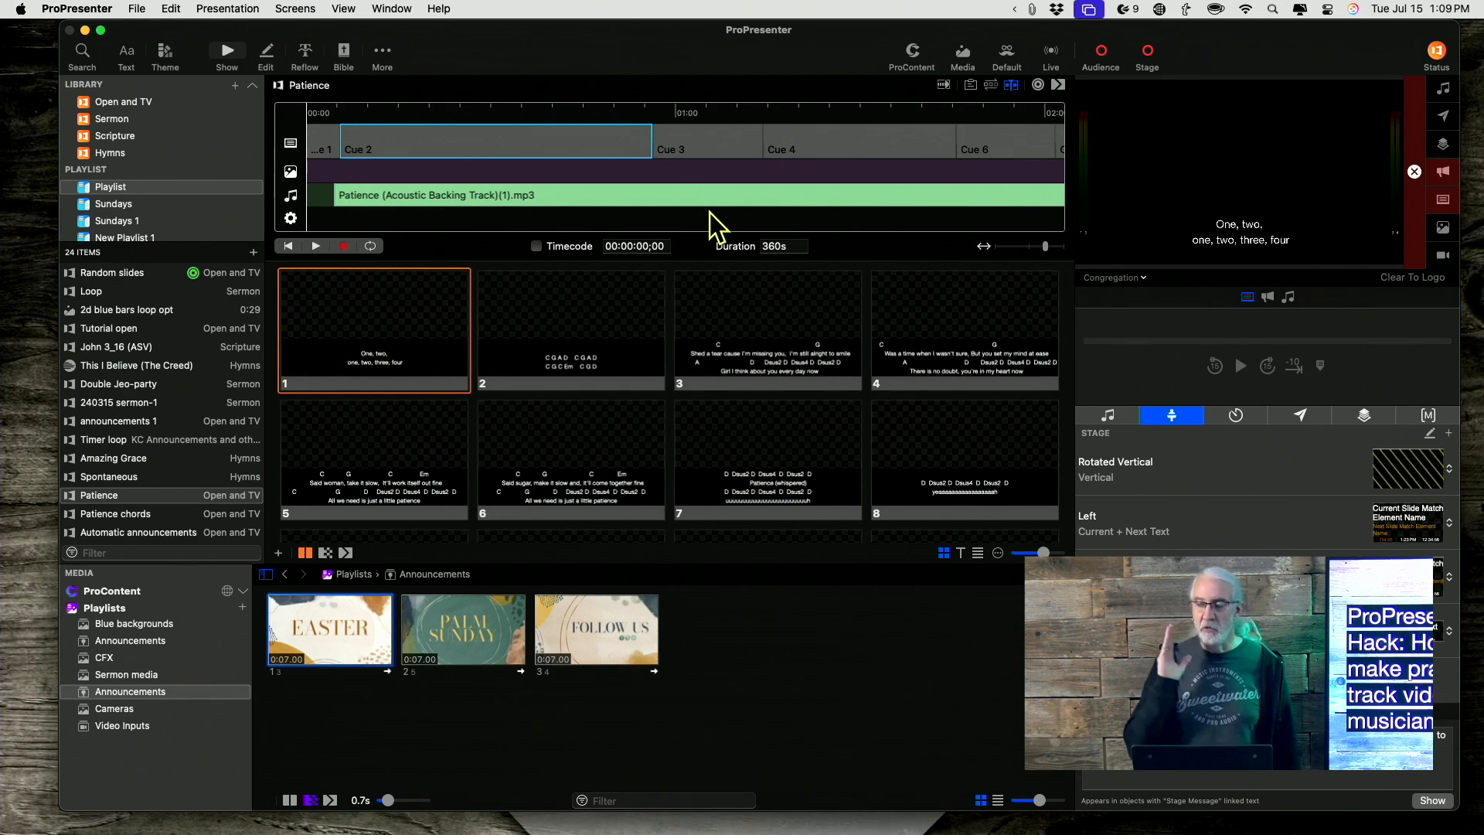
pyautogui.click(698, 193)
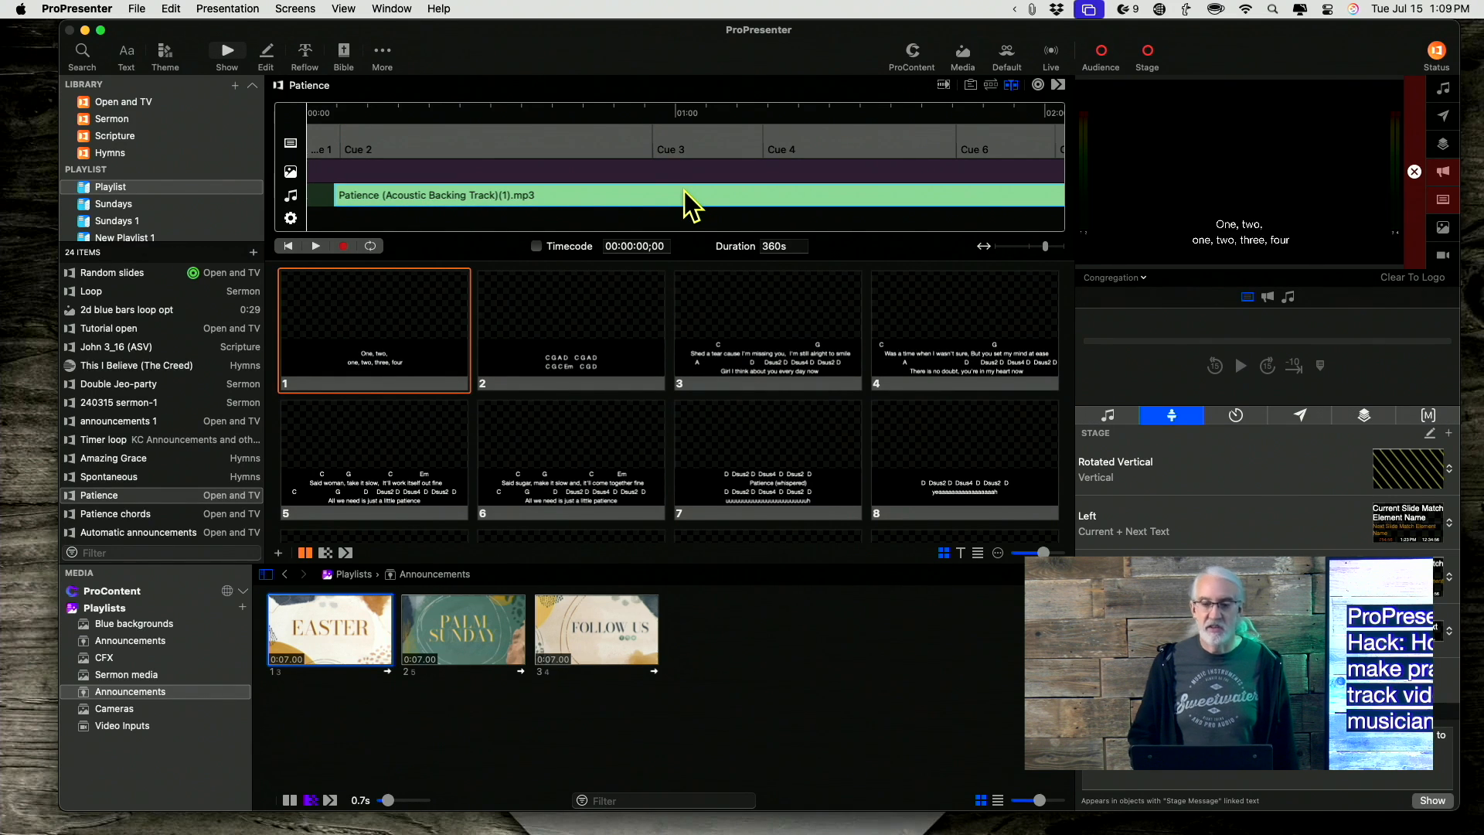
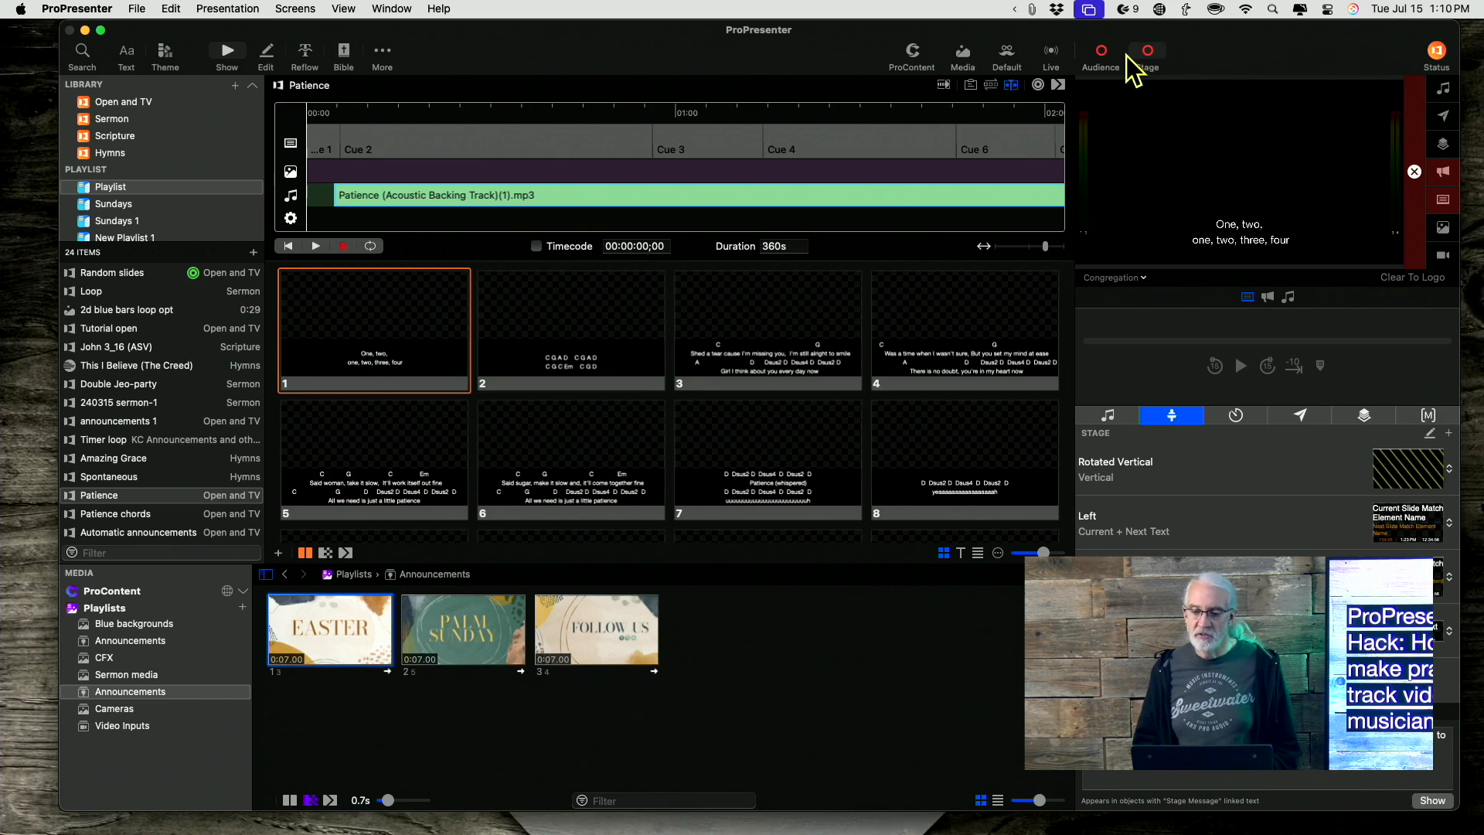
# Open the capture settings and browse the RTMP and Resi destination options, leaving the destination on Disk.
pyautogui.click(1054, 57)
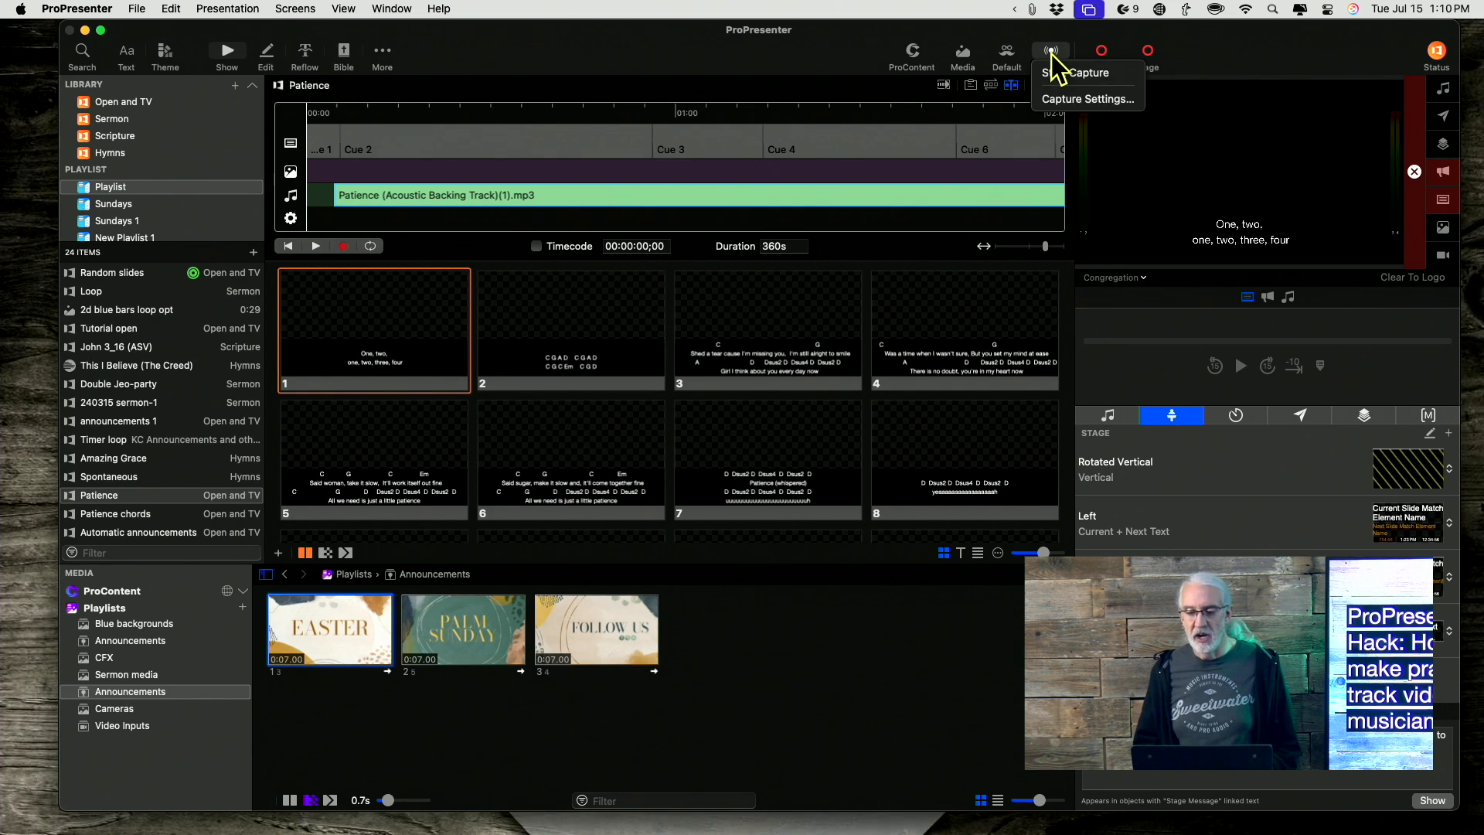
pyautogui.click(1070, 118)
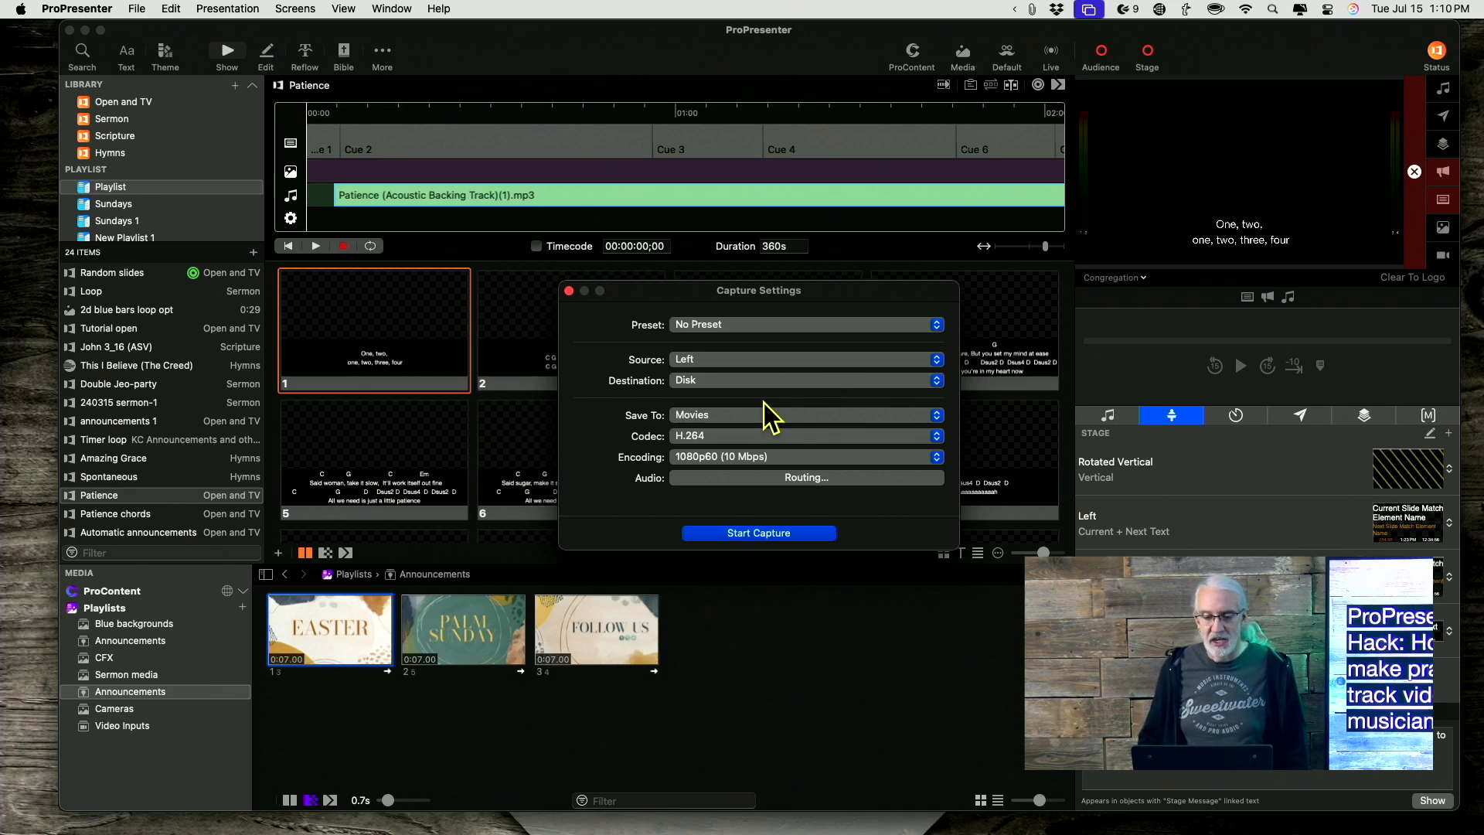
pyautogui.click(673, 383)
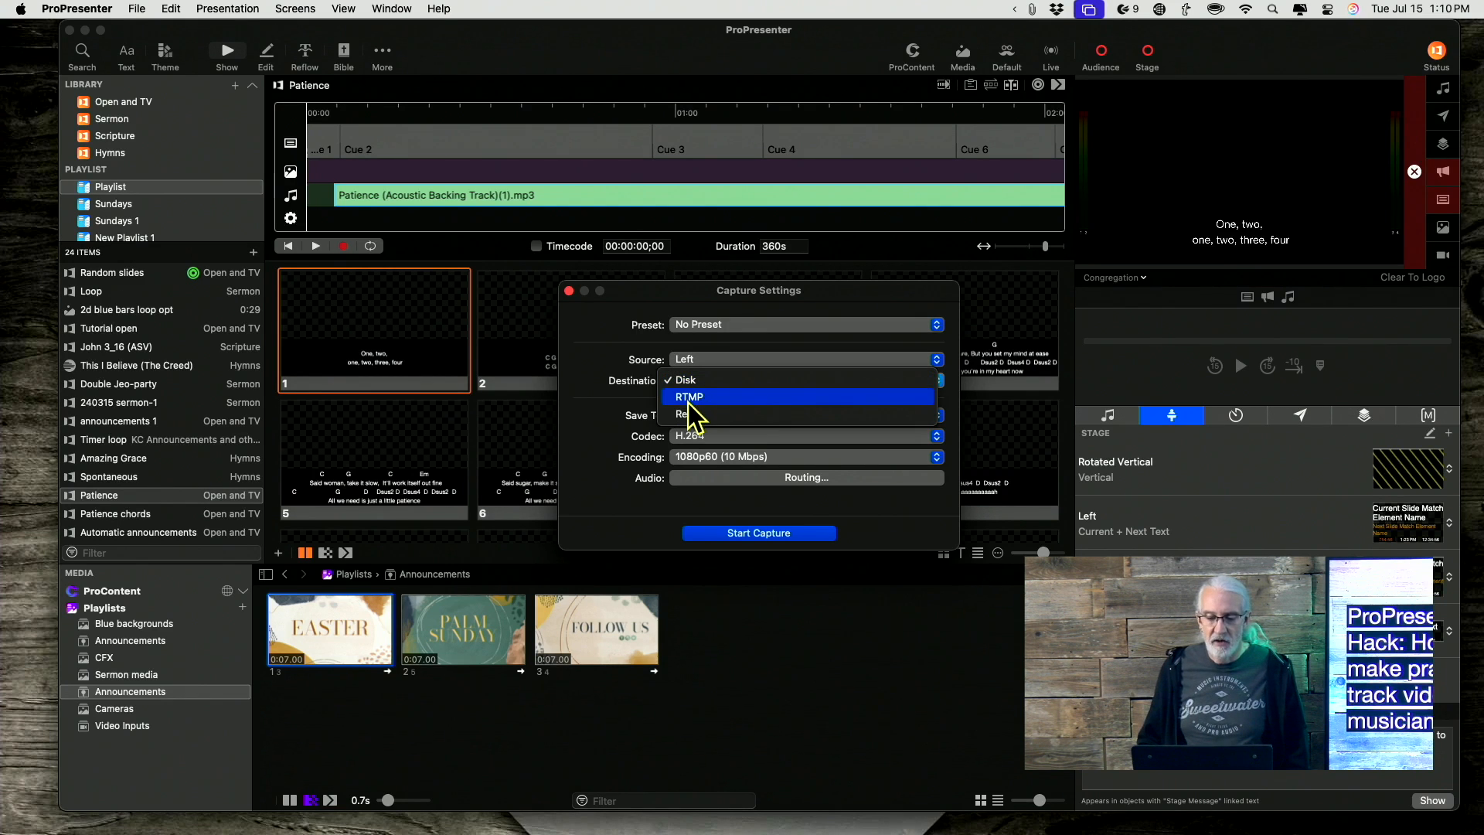
pyautogui.click(687, 393)
pyautogui.click(690, 389)
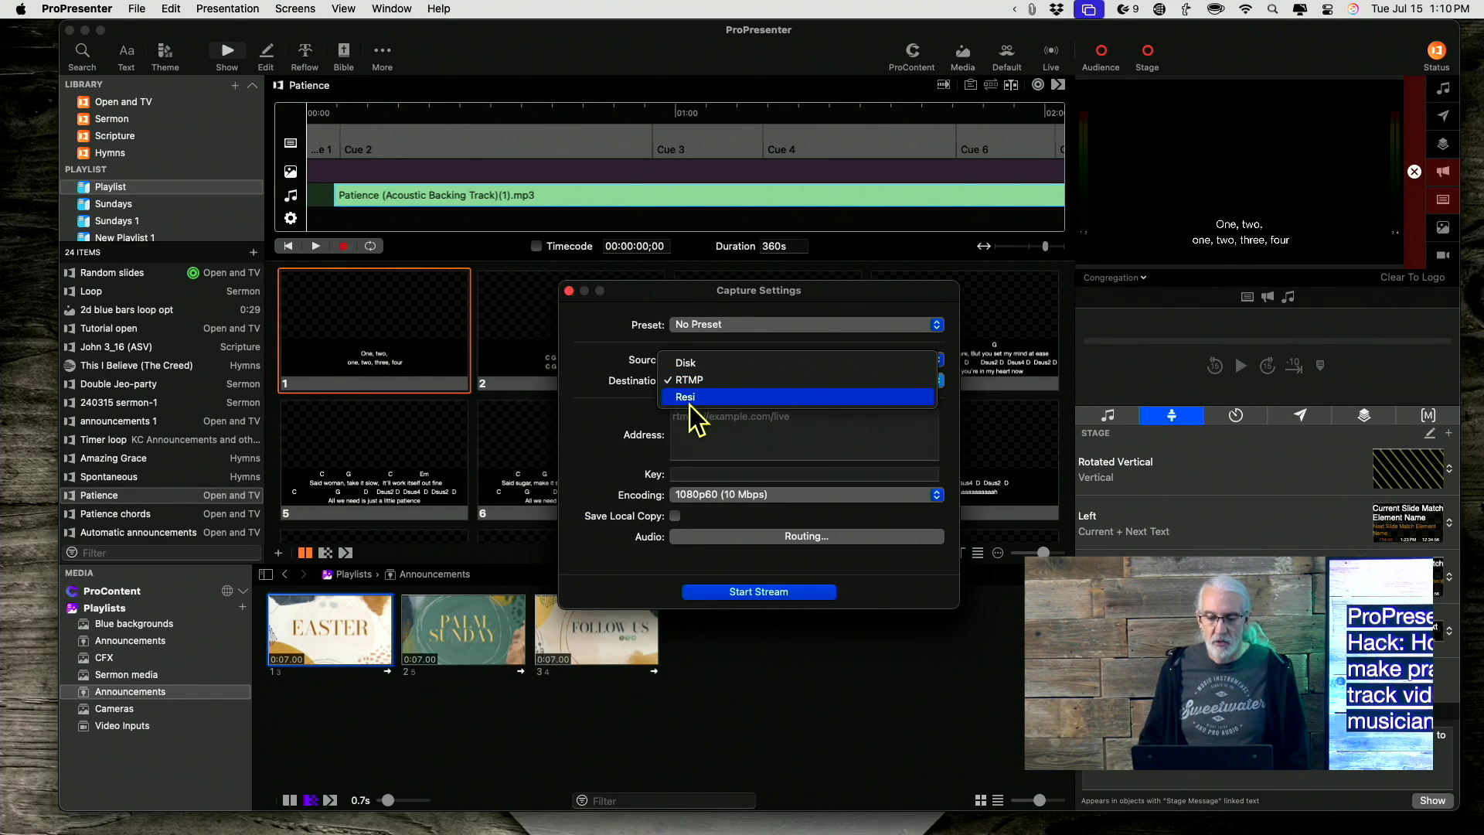
pyautogui.click(692, 398)
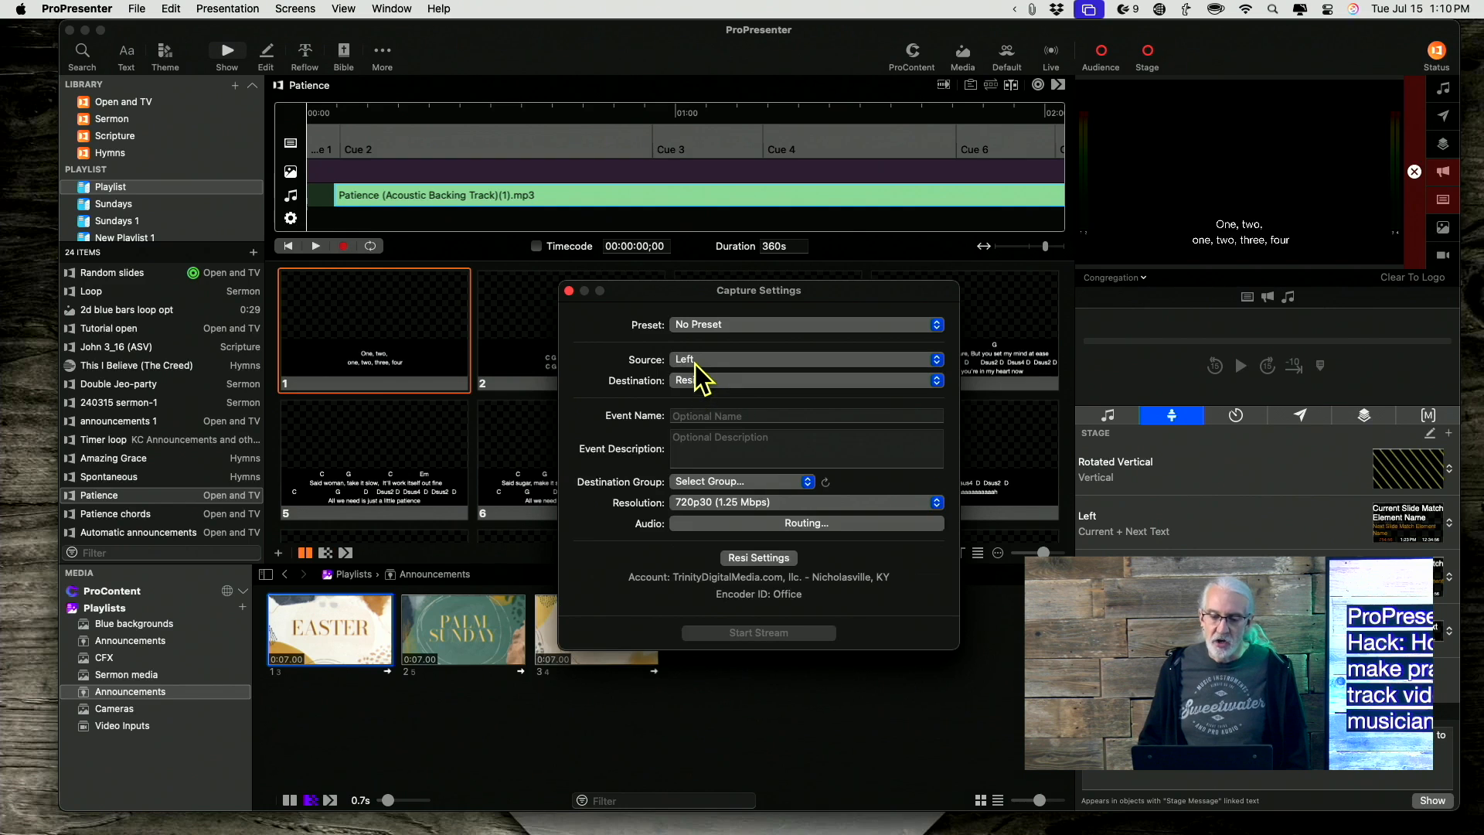
pyautogui.click(695, 379)
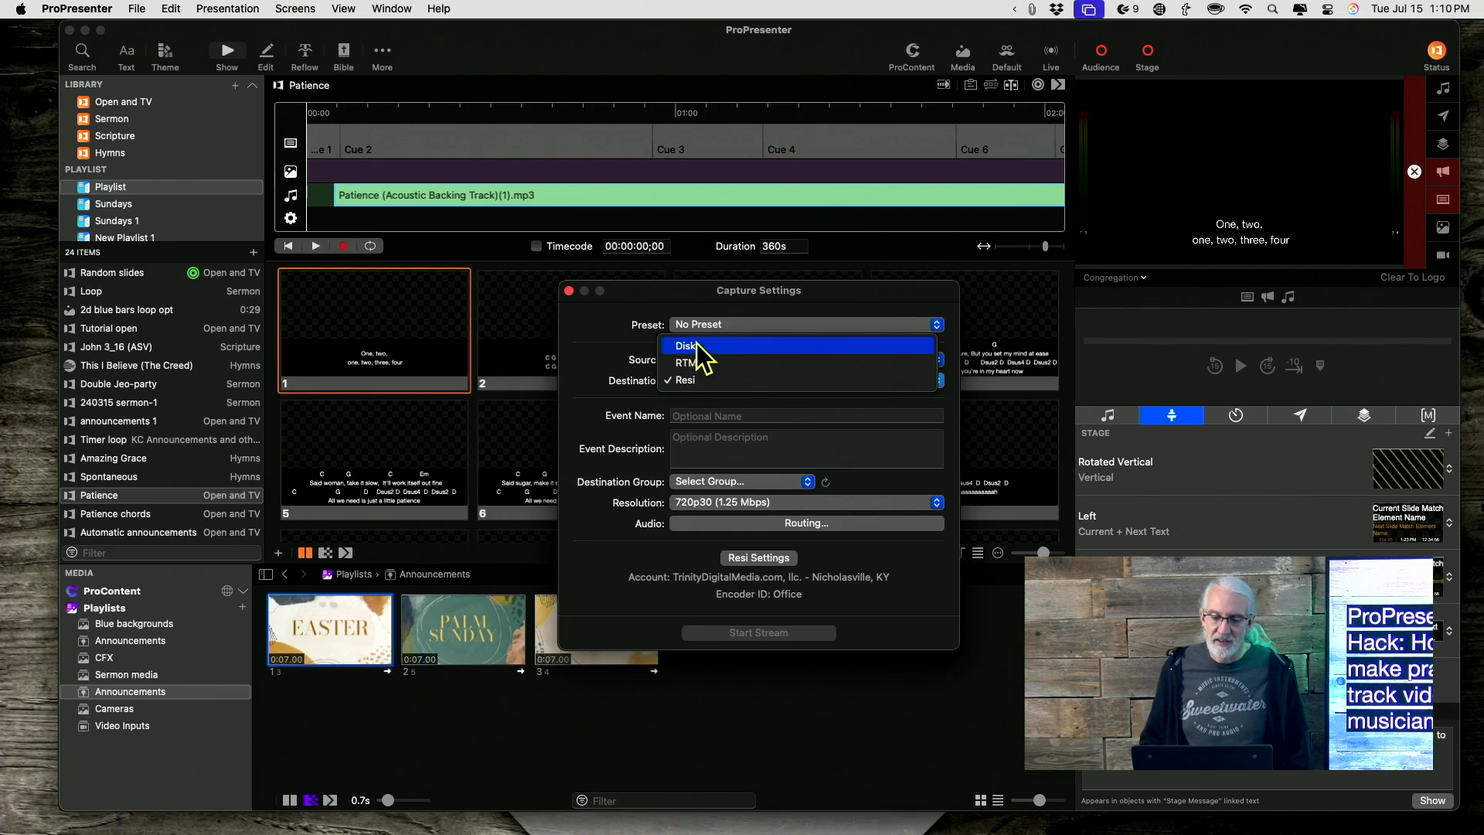
pyautogui.click(697, 343)
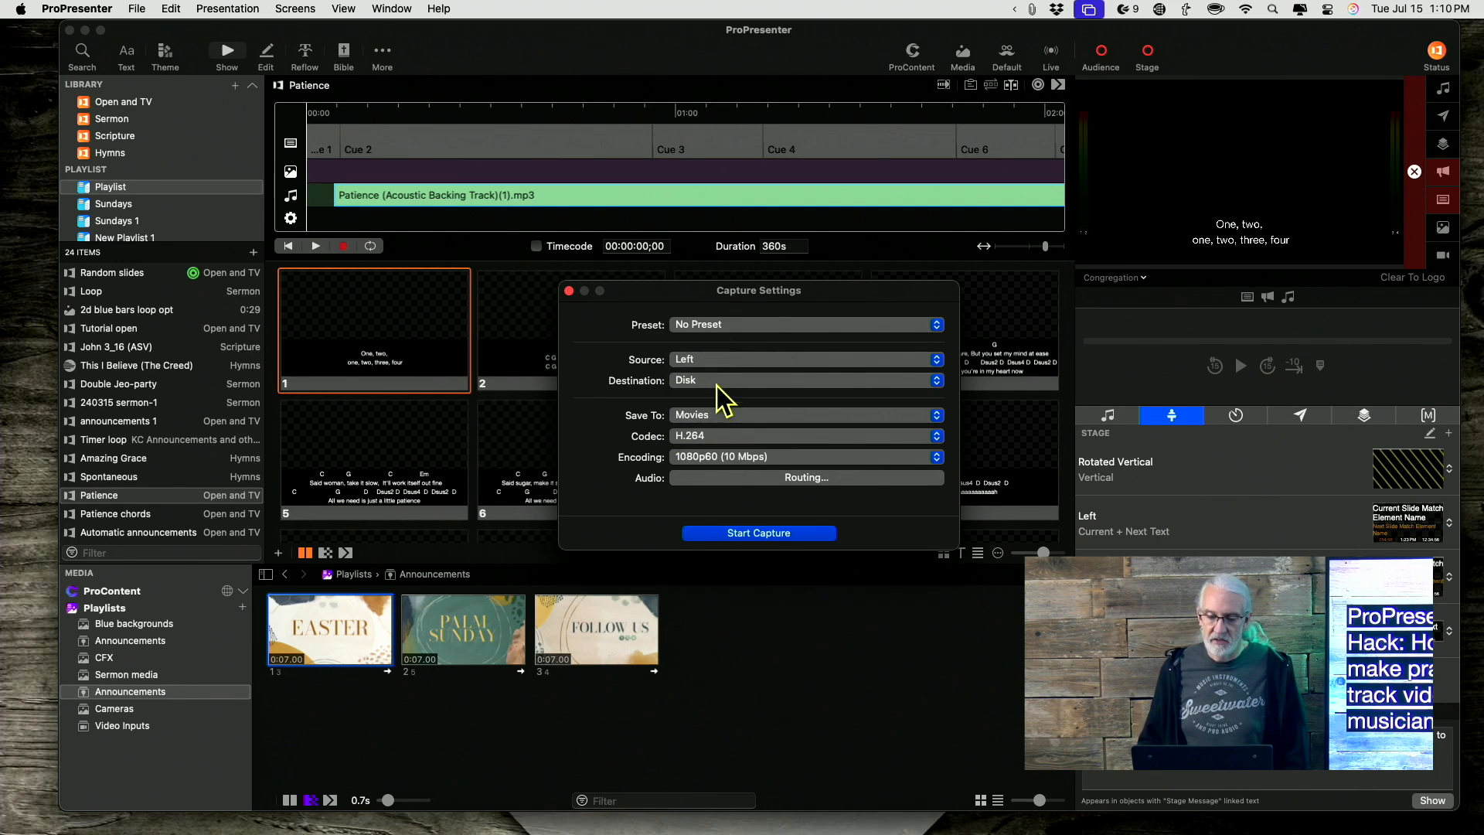
# Review the Save To location and codec choices for the capture.
pyautogui.click(696, 416)
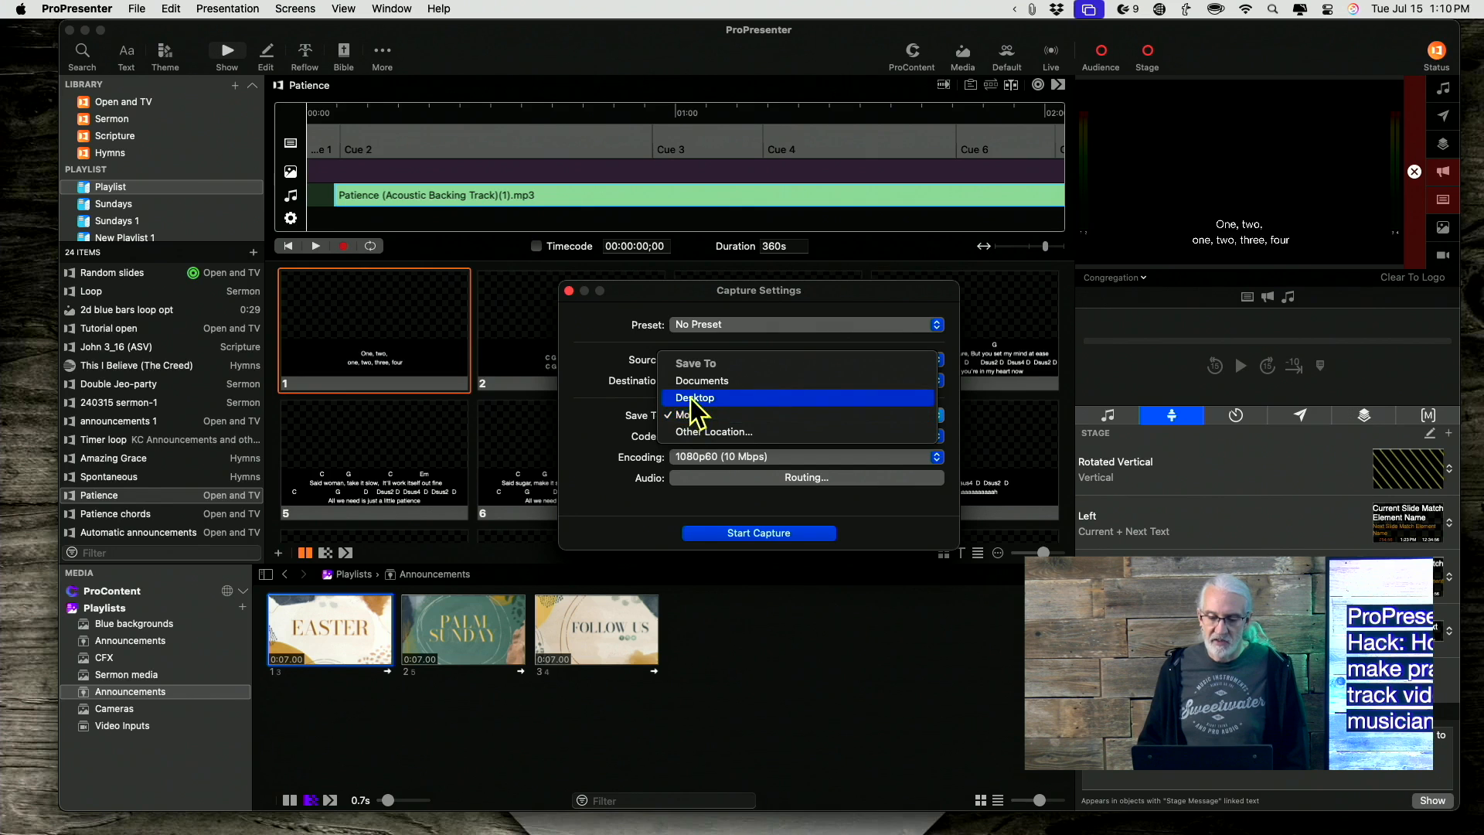
pyautogui.click(635, 422)
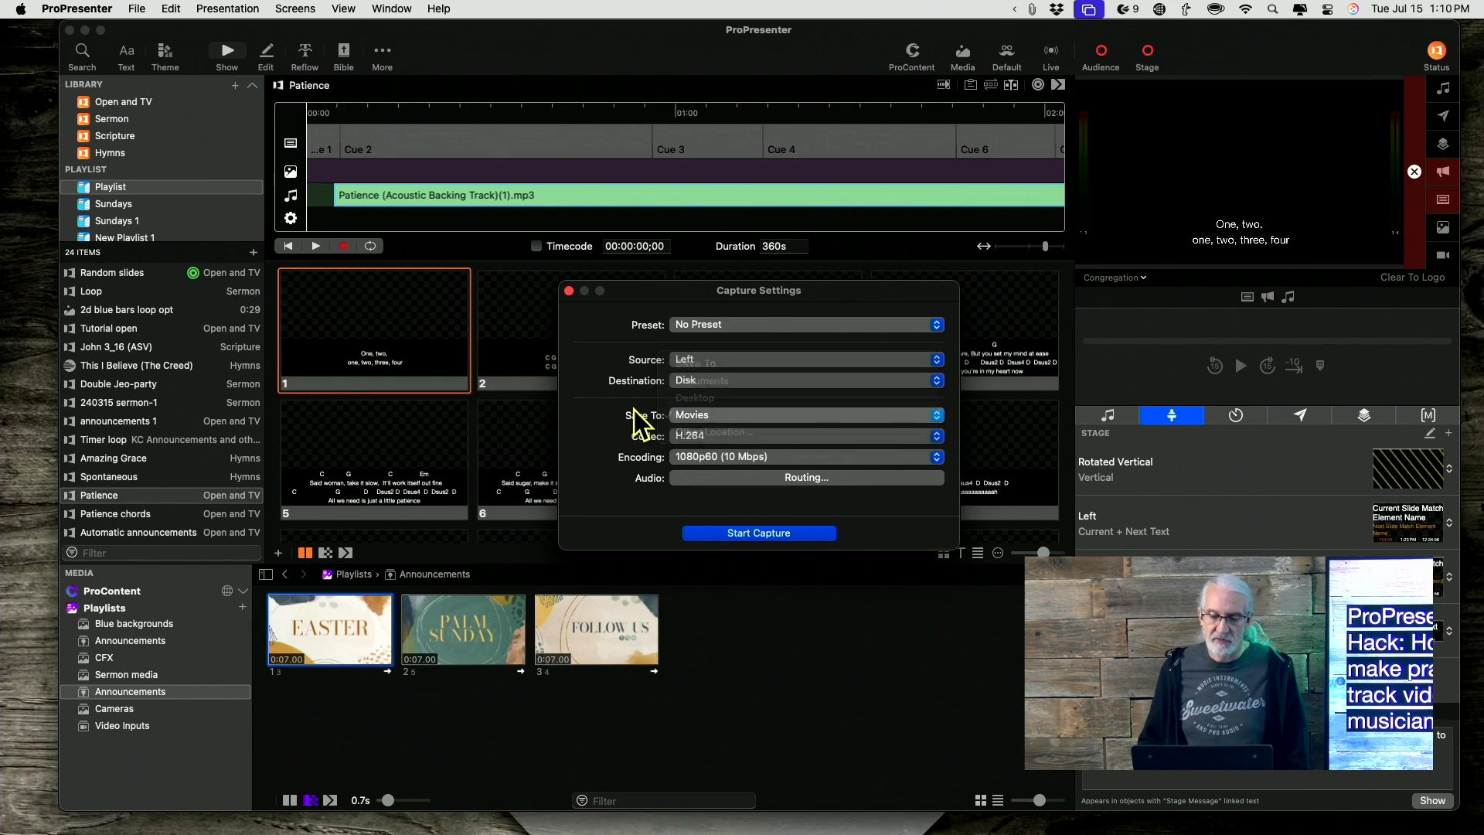
pyautogui.click(673, 438)
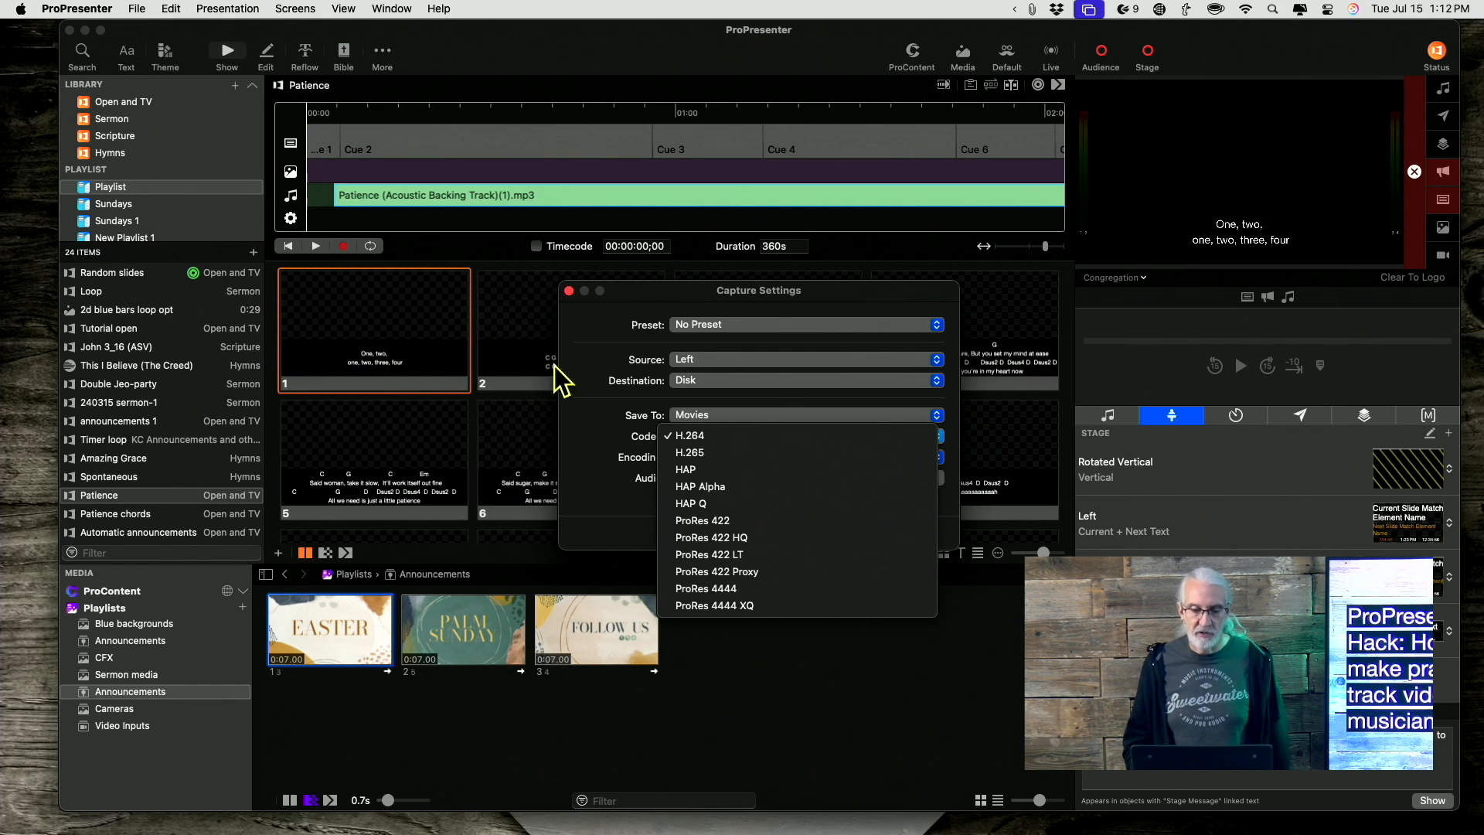
pyautogui.click(593, 425)
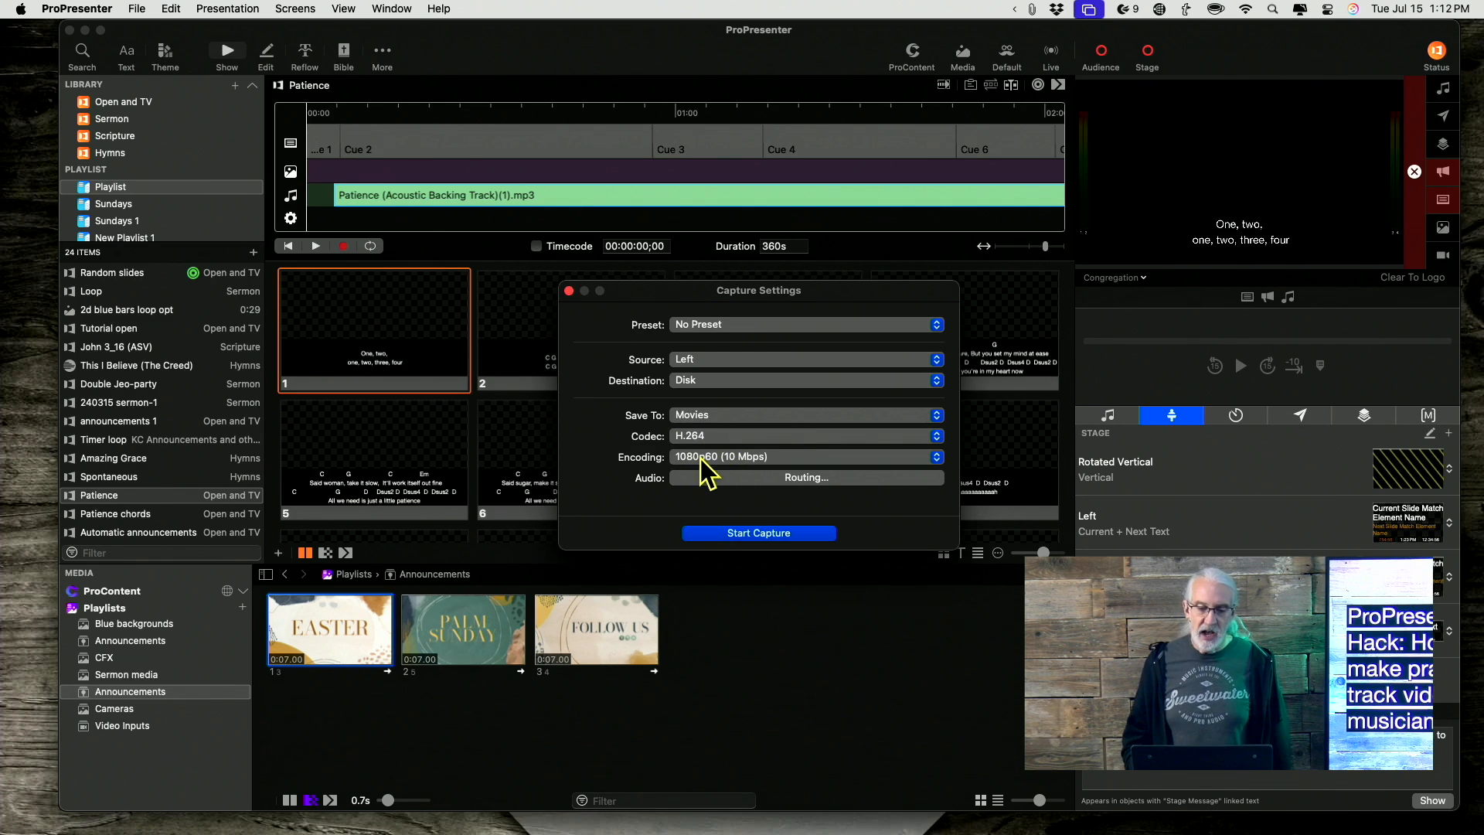
# Set the capture encoding to 1080p30 (20 Mbps) and check the audio routing.
pyautogui.click(755, 461)
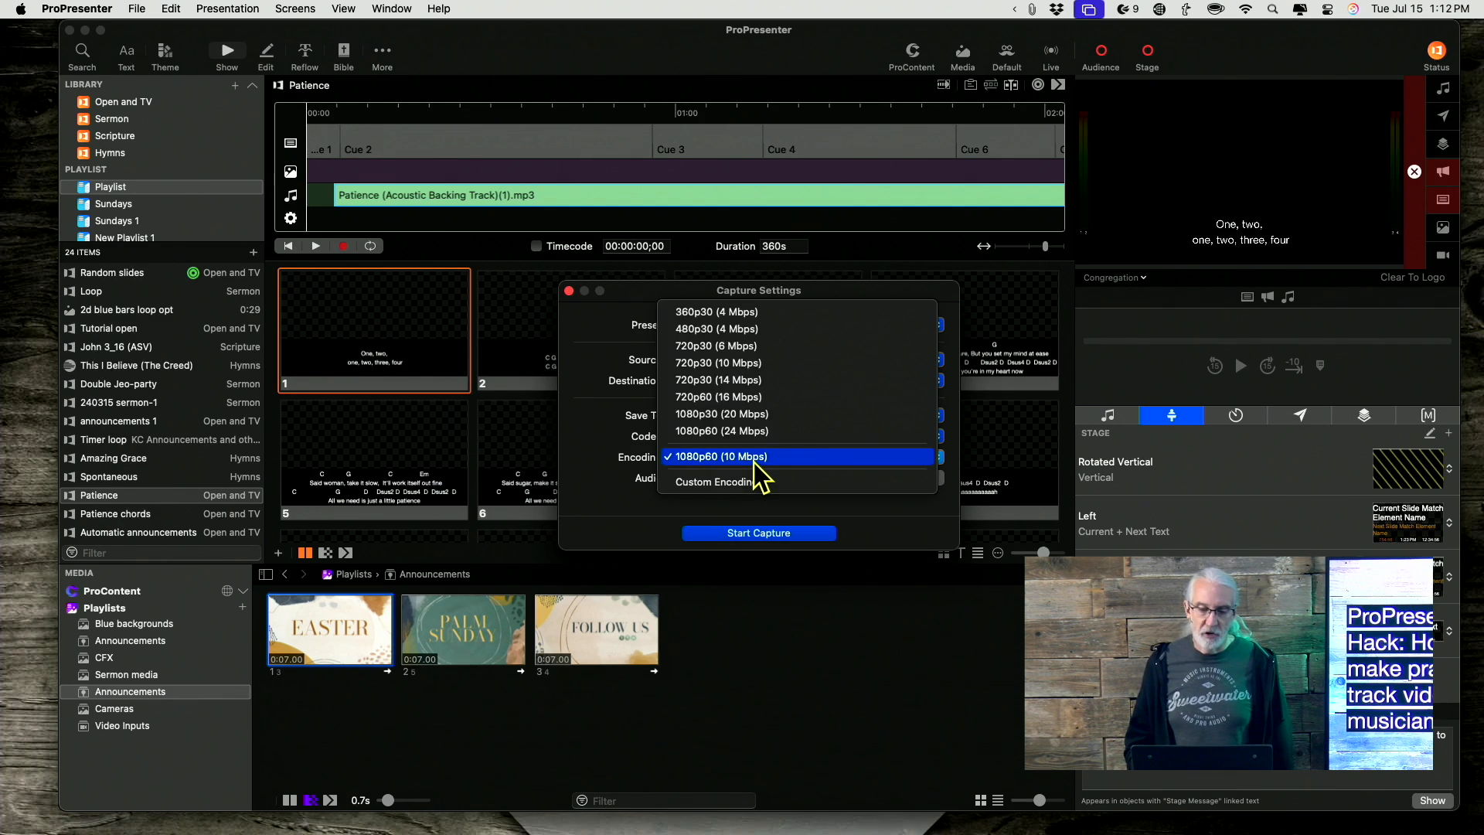
pyautogui.click(747, 416)
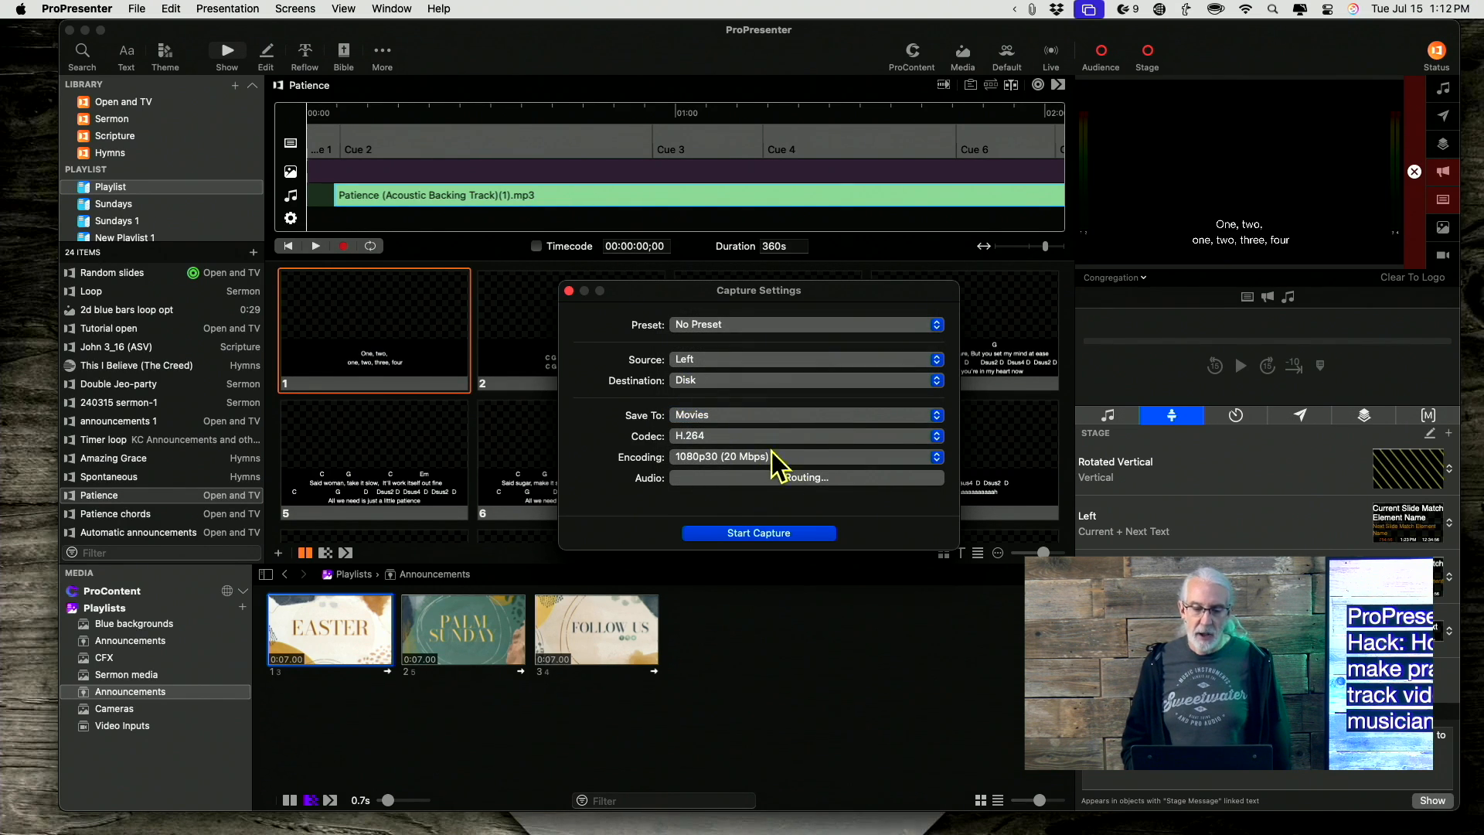
pyautogui.click(781, 475)
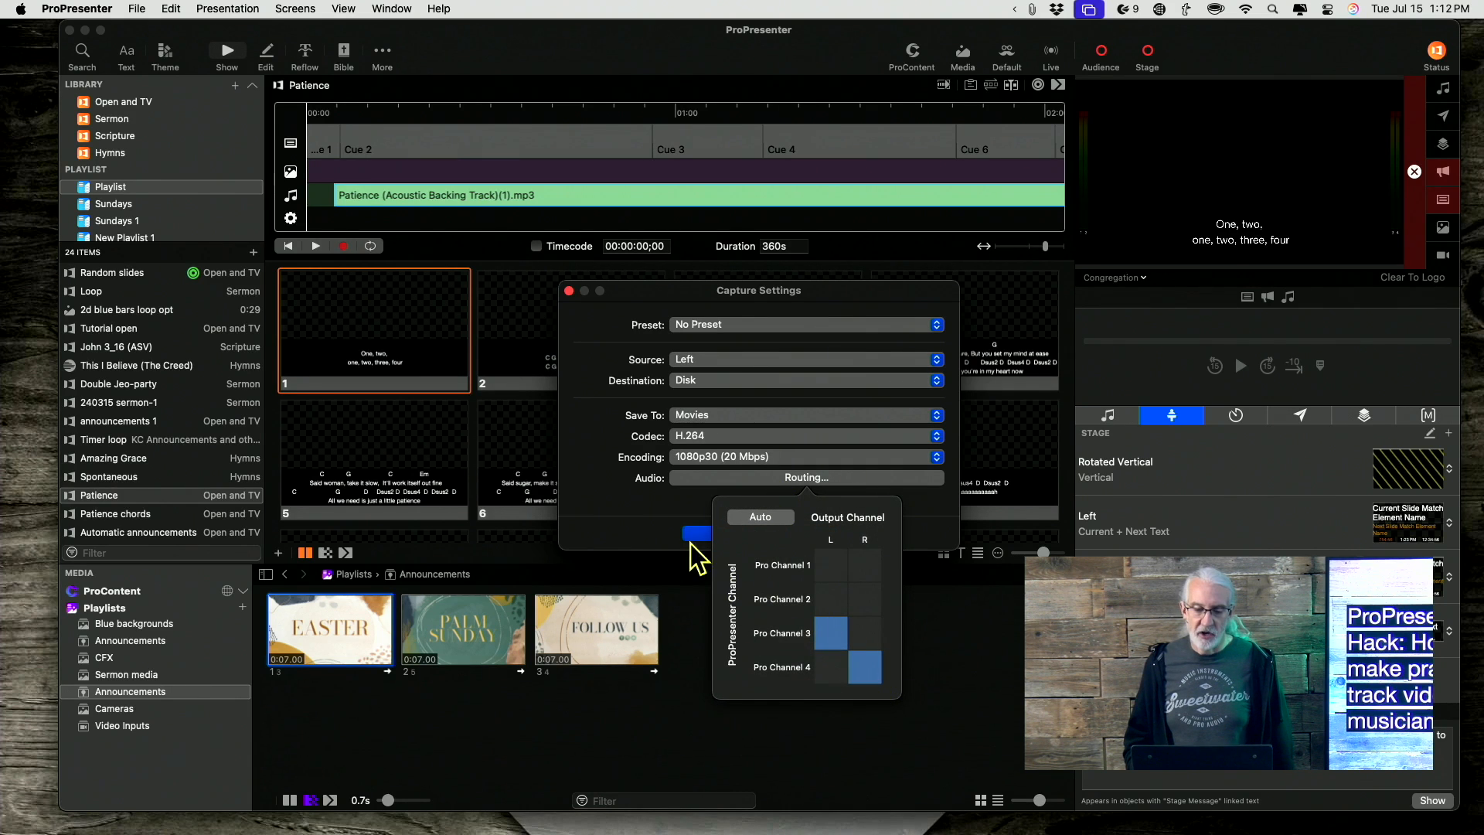
pyautogui.click(636, 507)
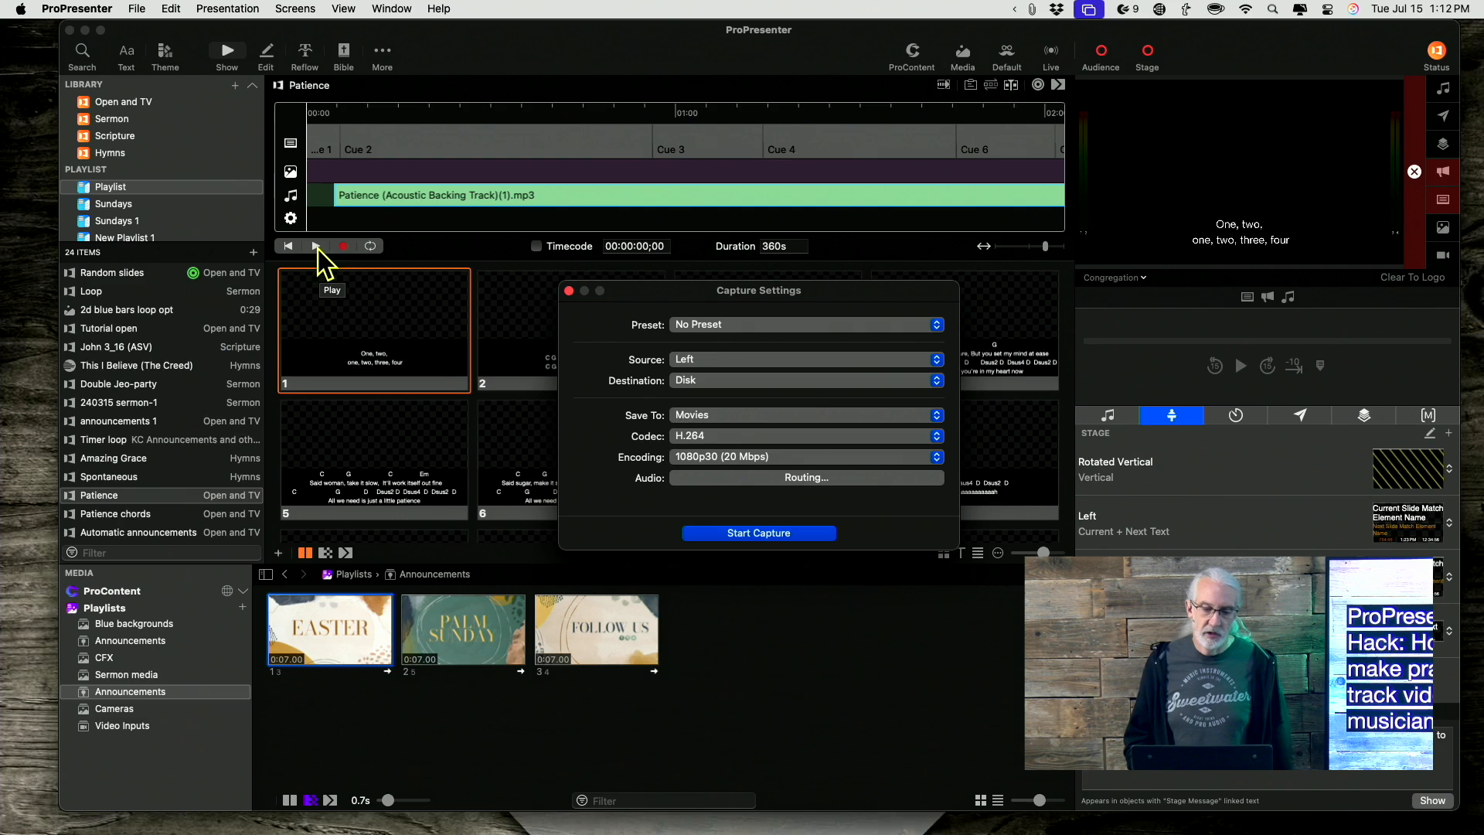
# Start the capture to disk and start the timeline playback.
pyautogui.click(759, 532)
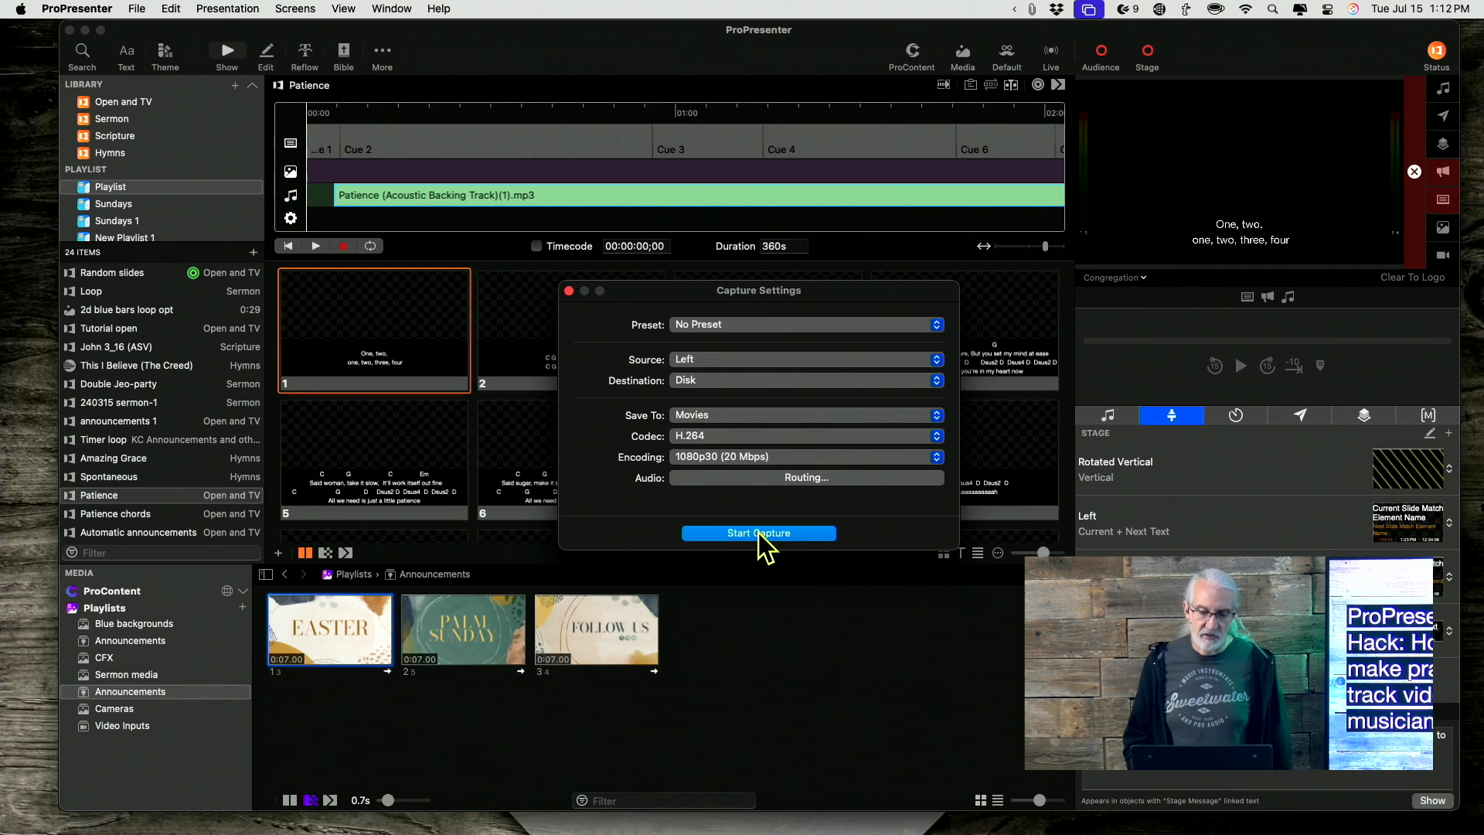
pyautogui.click(317, 248)
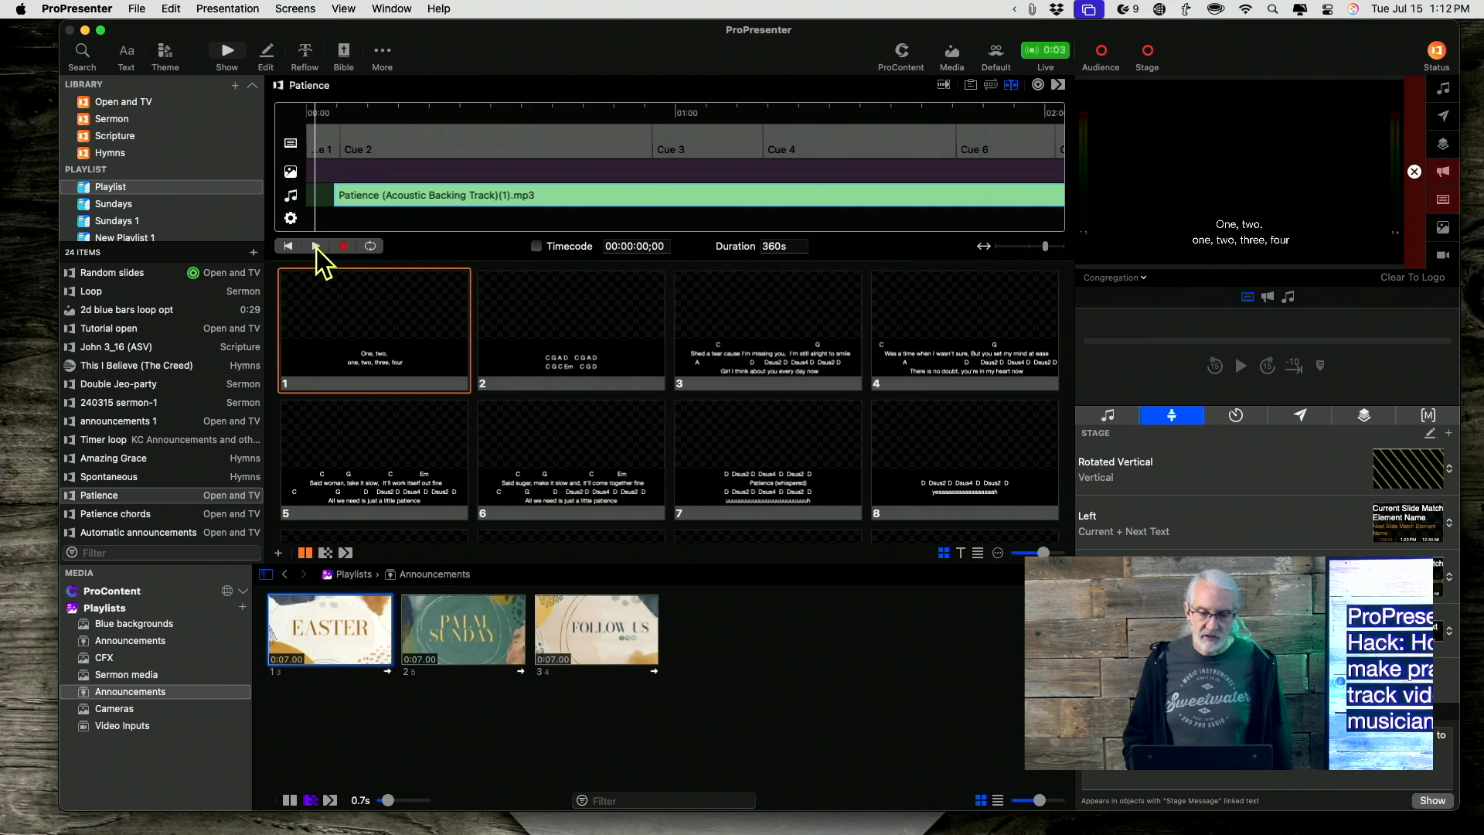
# Stop the capture and clear the slide from the live output.
pyautogui.click(1033, 48)
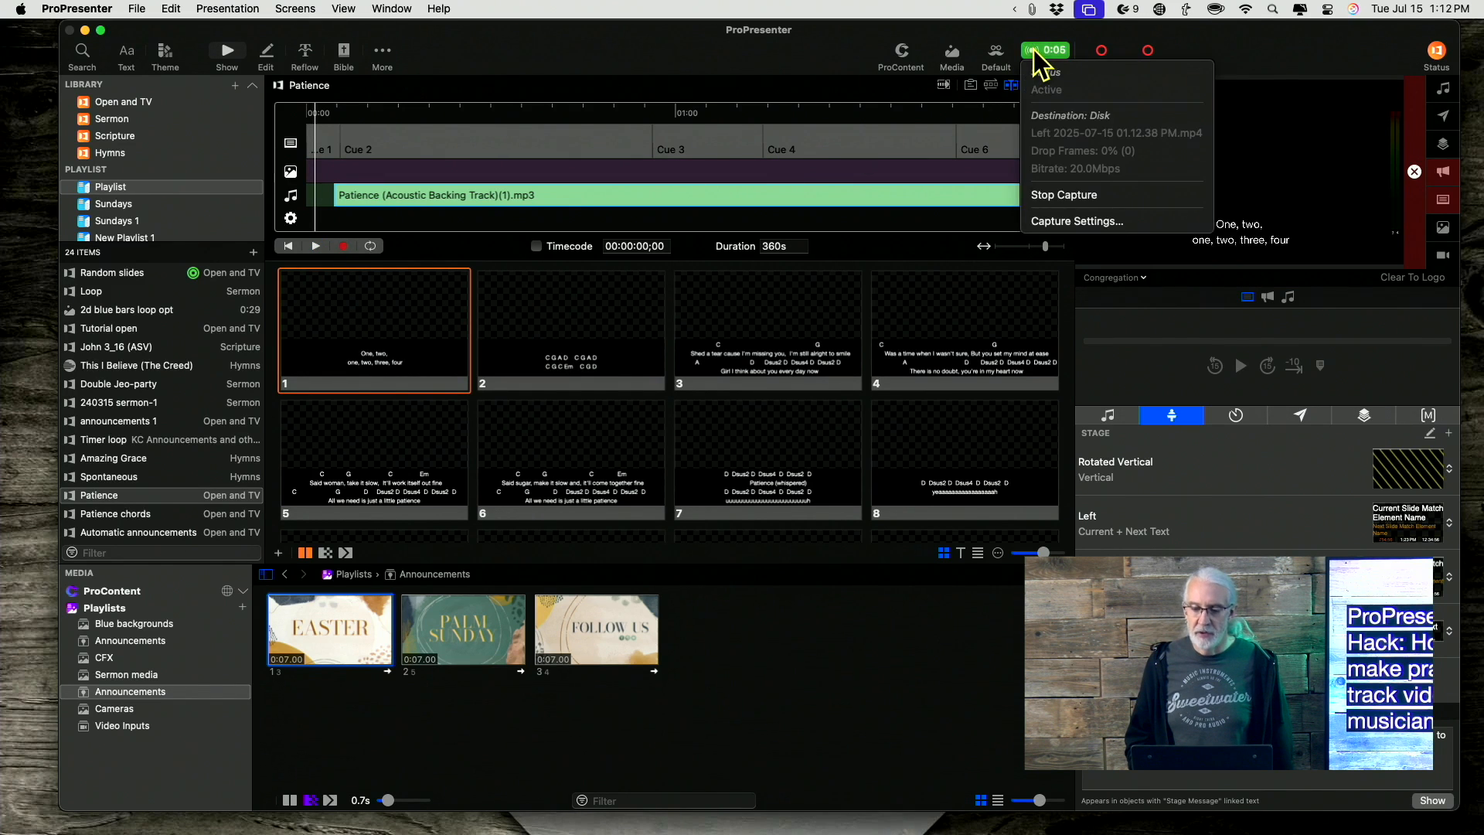
pyautogui.click(1078, 191)
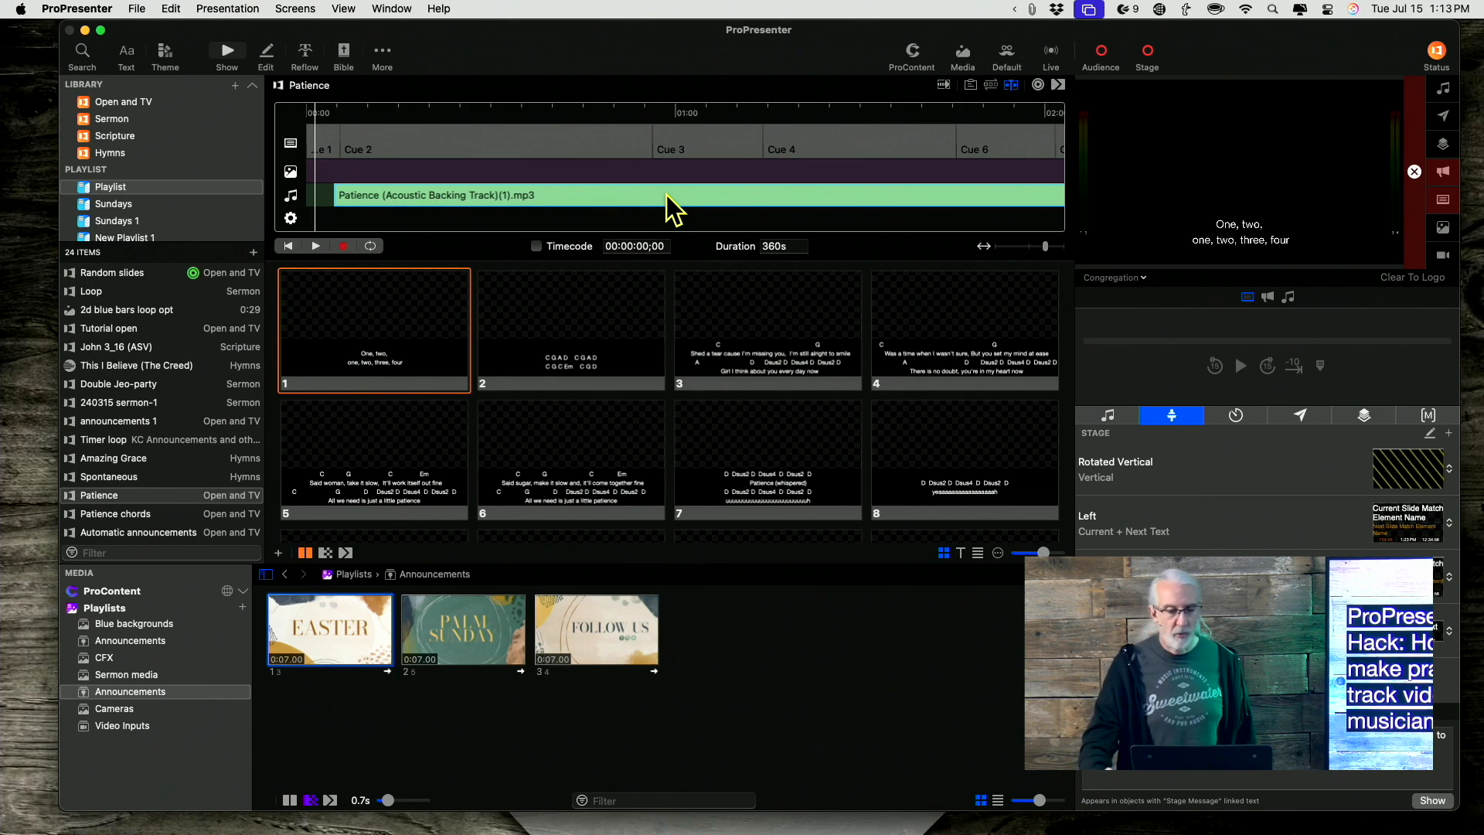
pyautogui.click(1409, 216)
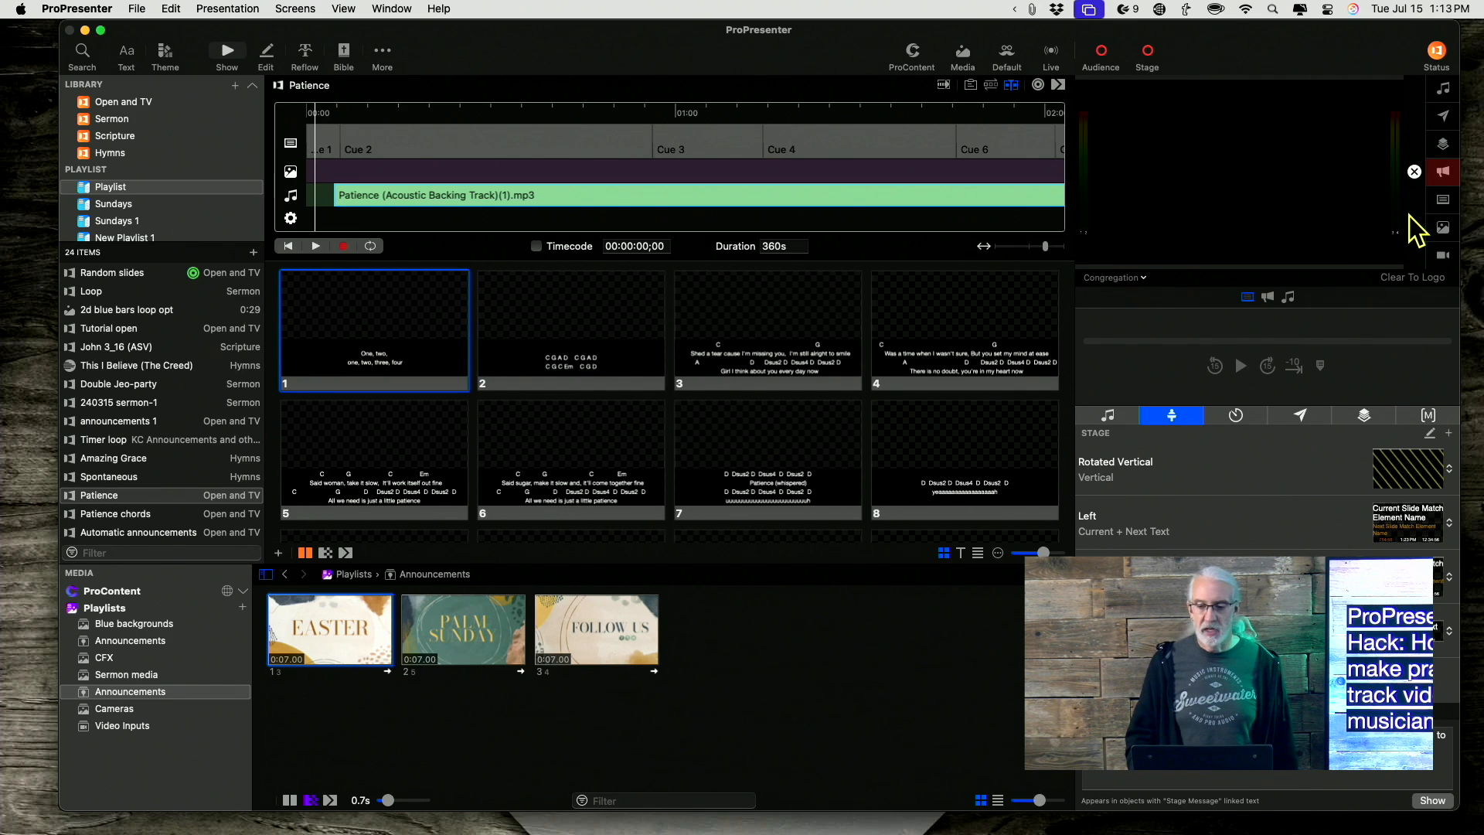